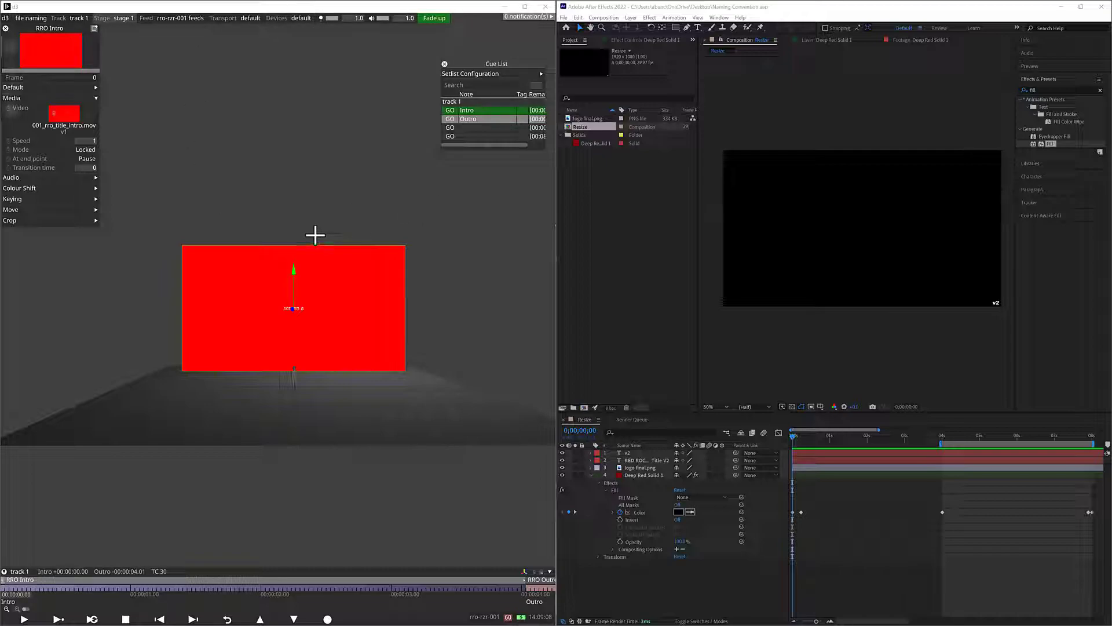
# - Set the playhead a few frames into Intro and reopen the RRO Intro layer to check its v1 video file
pyautogui.scroll(3, 251, 303)
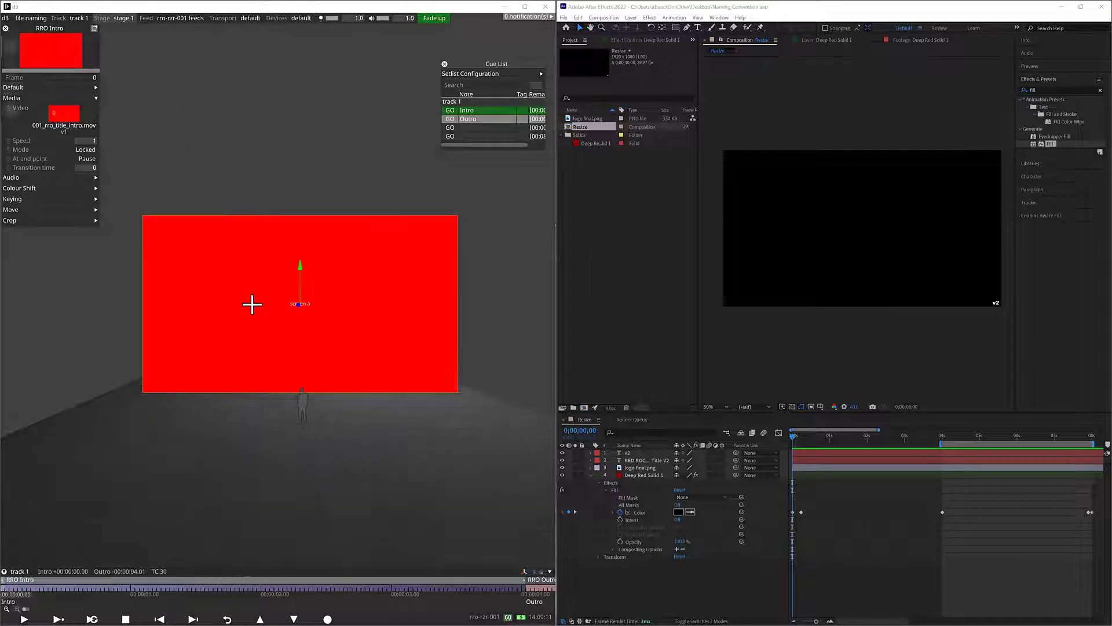
pyautogui.scroll(-1, 251, 347)
pyautogui.moveTo(251, 363); pyautogui.dragTo(313, 463, button='right')
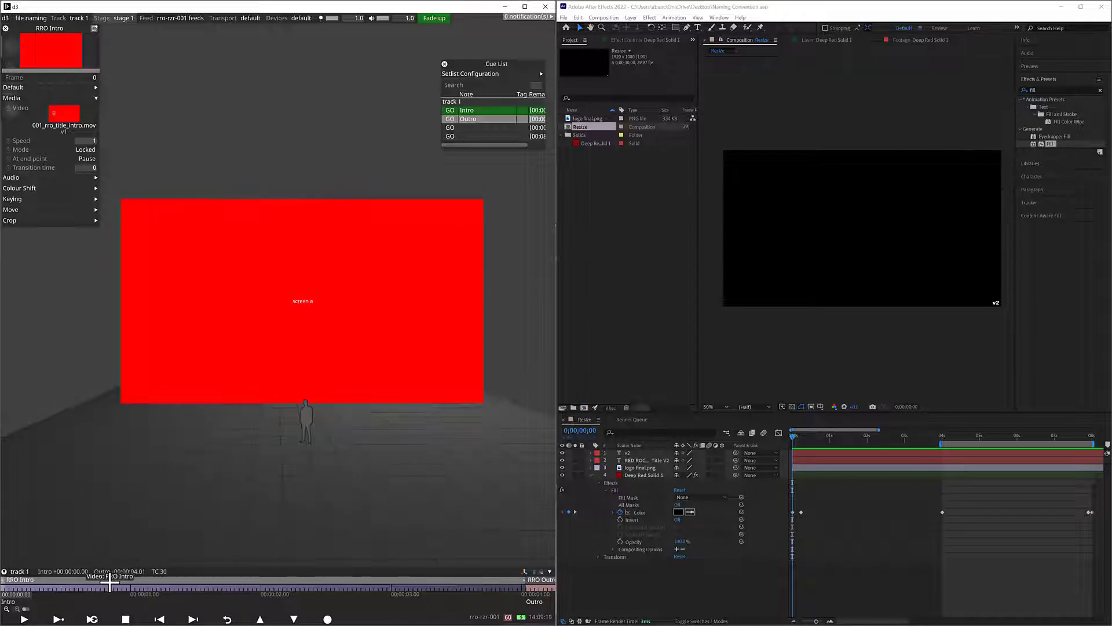
pyautogui.click(63, 582)
pyautogui.click(61, 579)
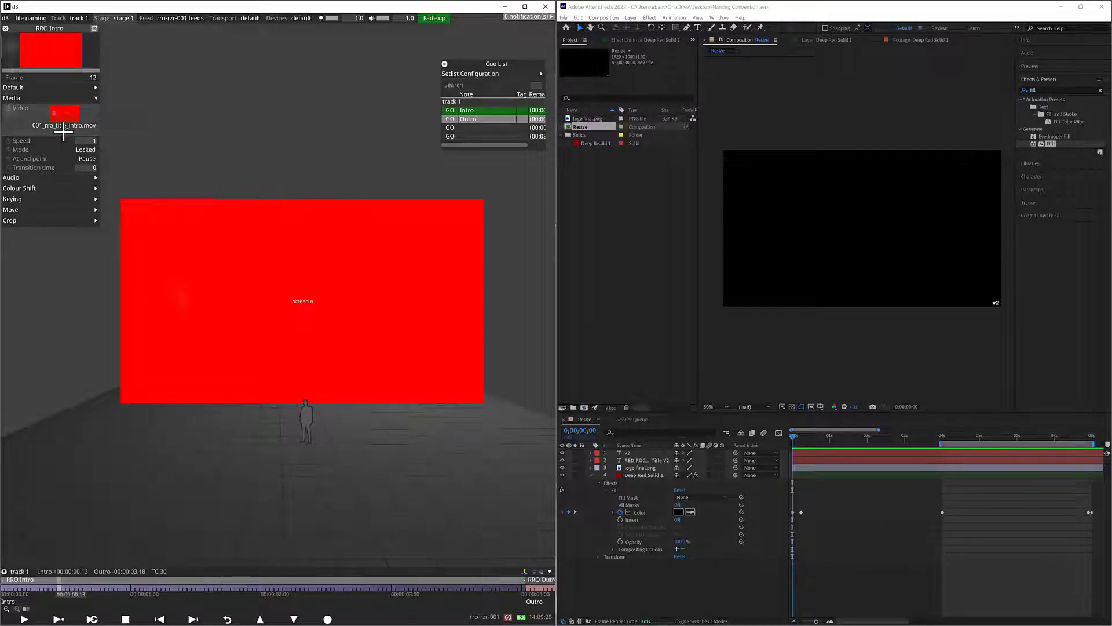
pyautogui.moveTo(63, 133)
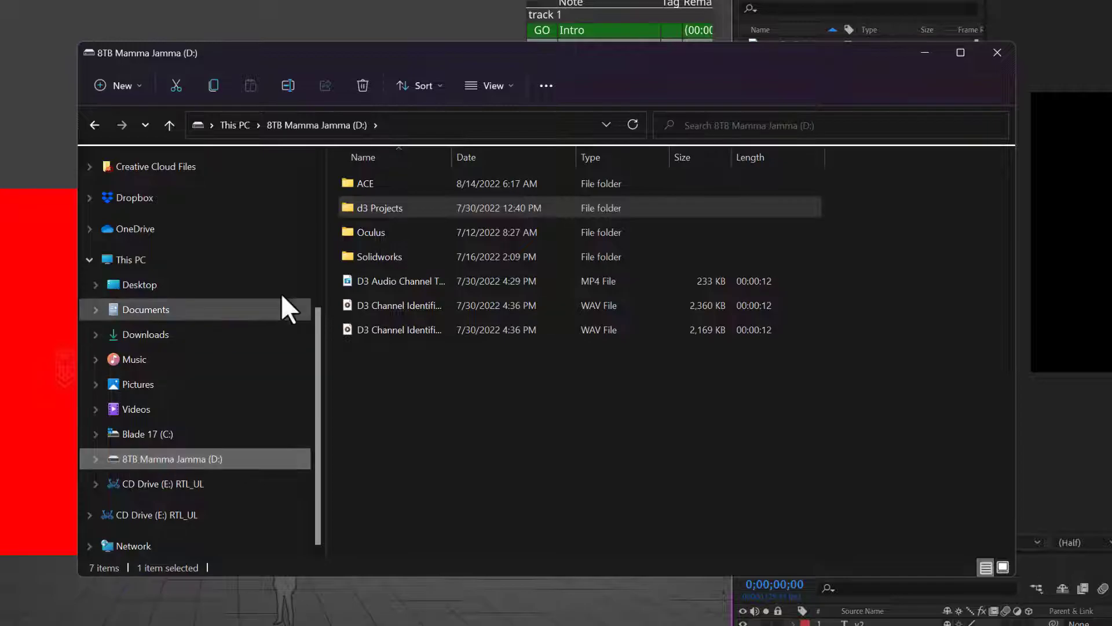
# - Navigate into d3 Projects > File Naming > objects > VideoFile
pyautogui.click(395, 206)
pyautogui.doubleClick(395, 206)
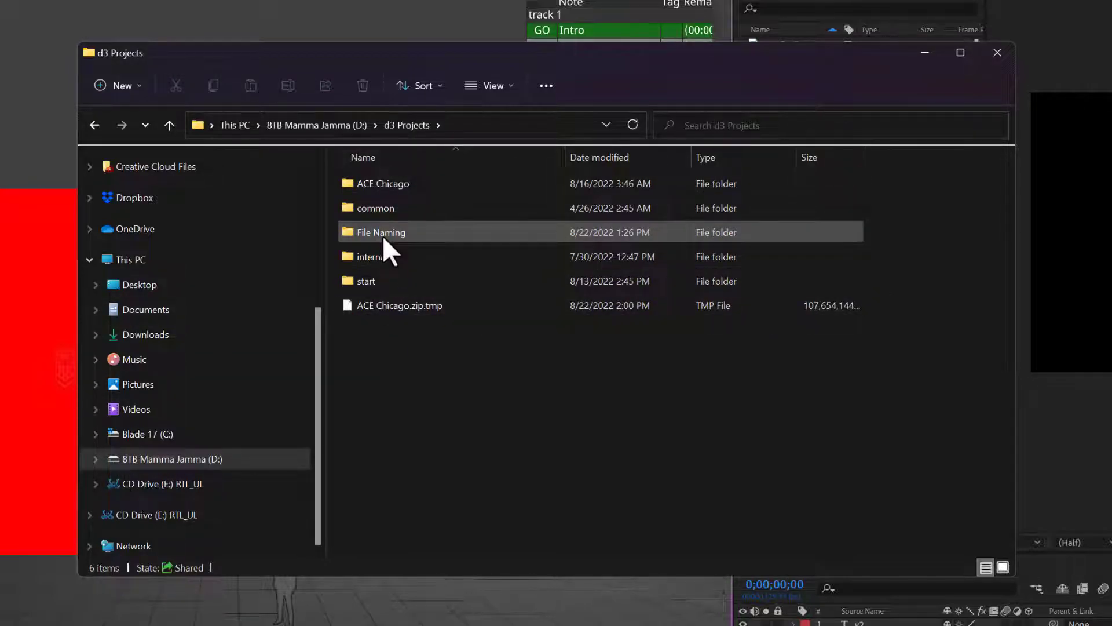
pyautogui.doubleClick(385, 232)
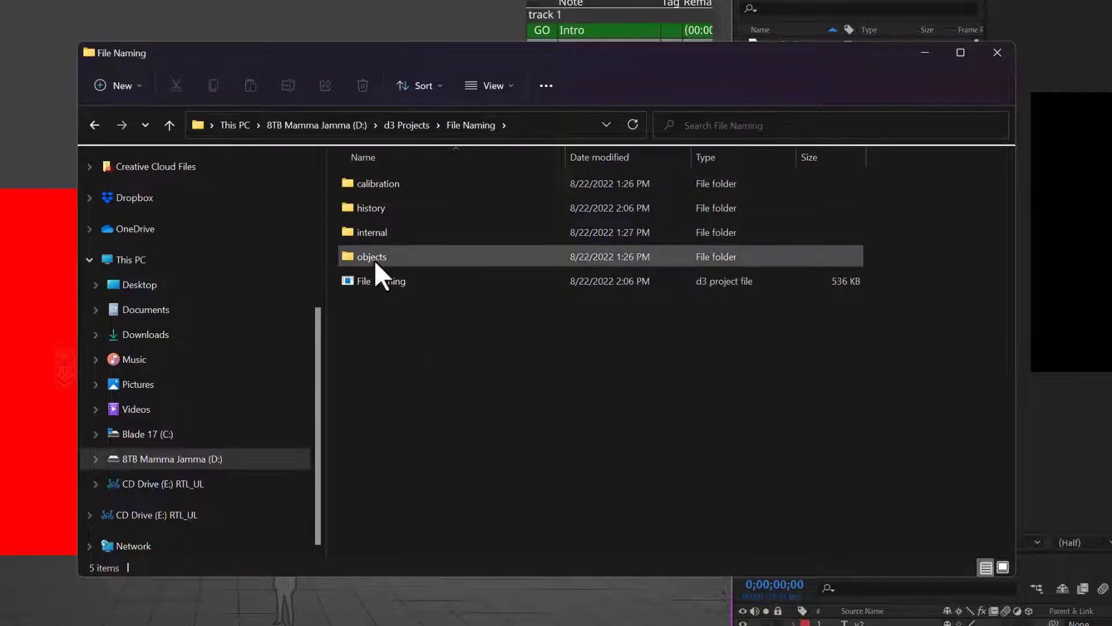
pyautogui.doubleClick(374, 257)
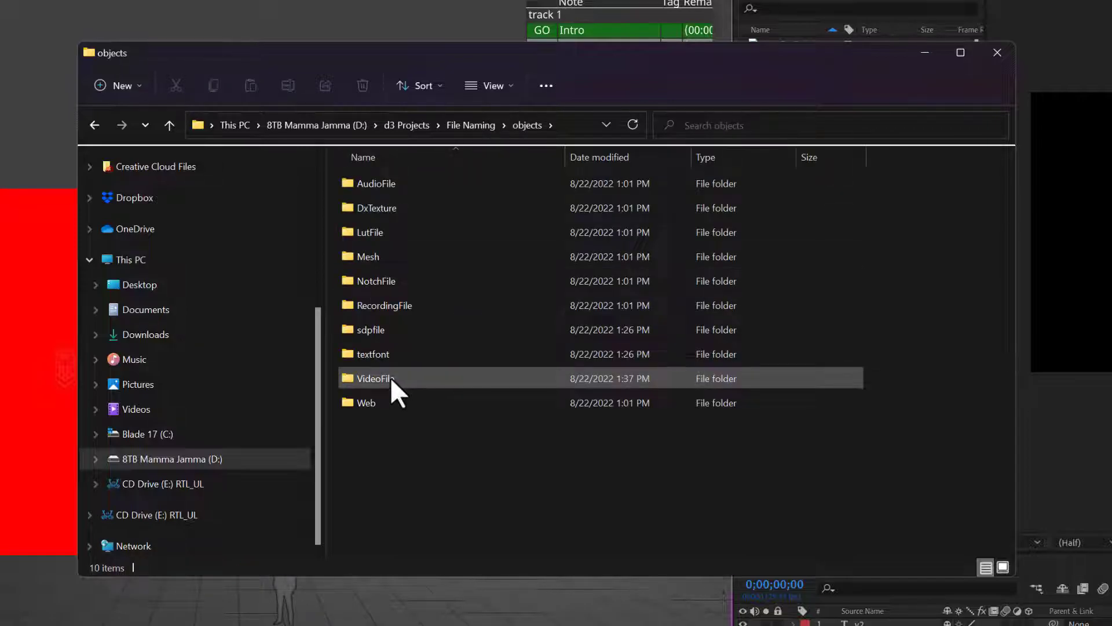
pyautogui.doubleClick(390, 377)
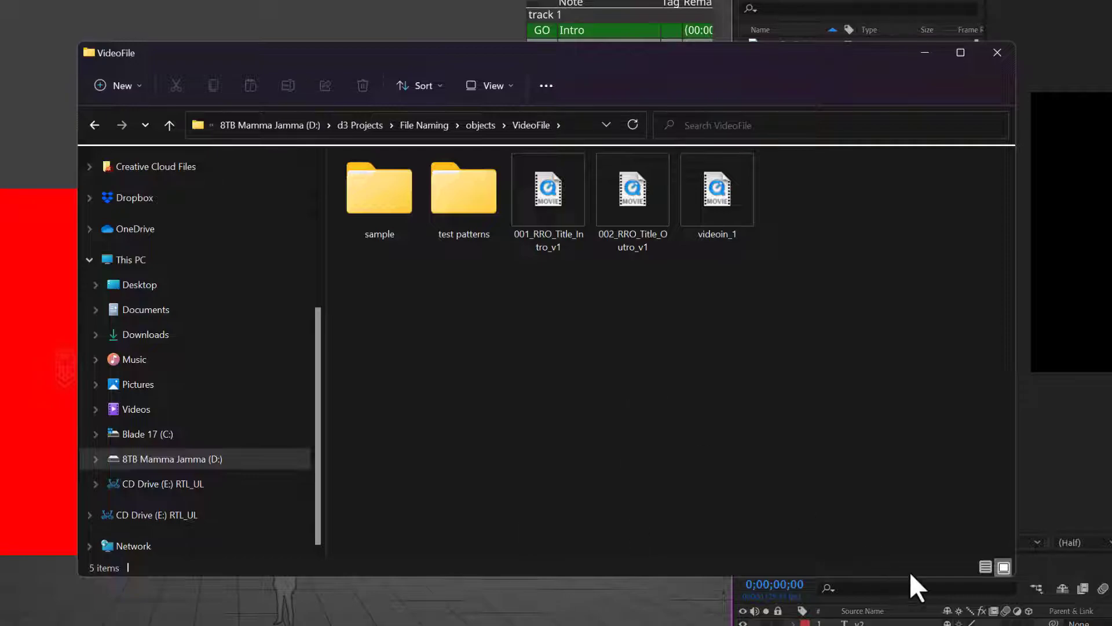
# - Switch the file list to Details view and widen the Name column to show full file names
pyautogui.click(985, 567)
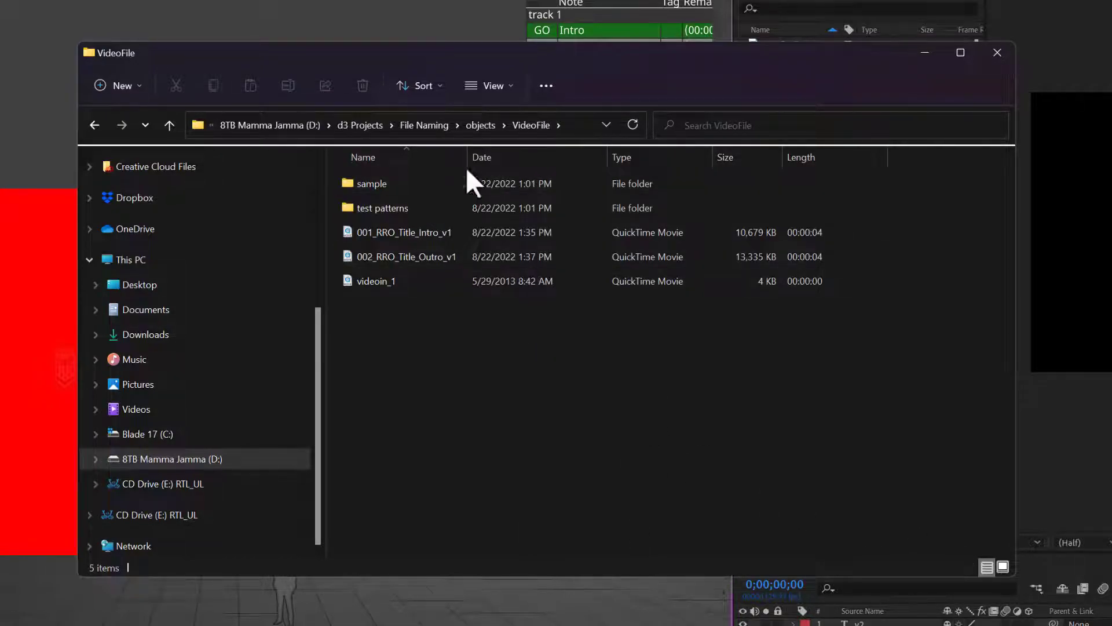
pyautogui.moveTo(472, 157); pyautogui.dragTo(547, 157)
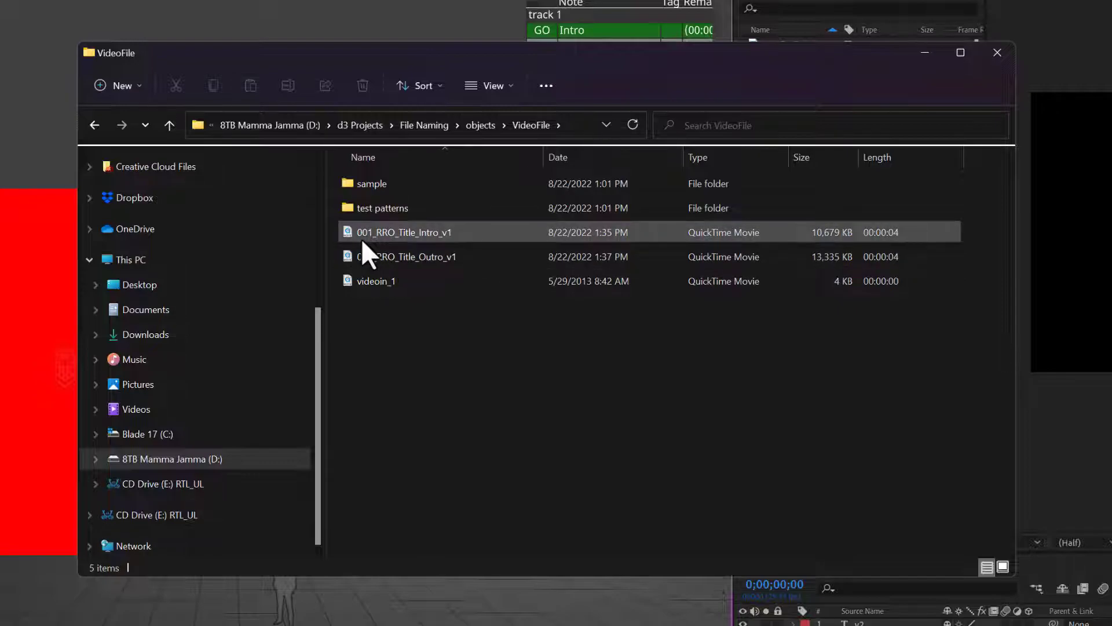
pyautogui.moveTo(361, 241)
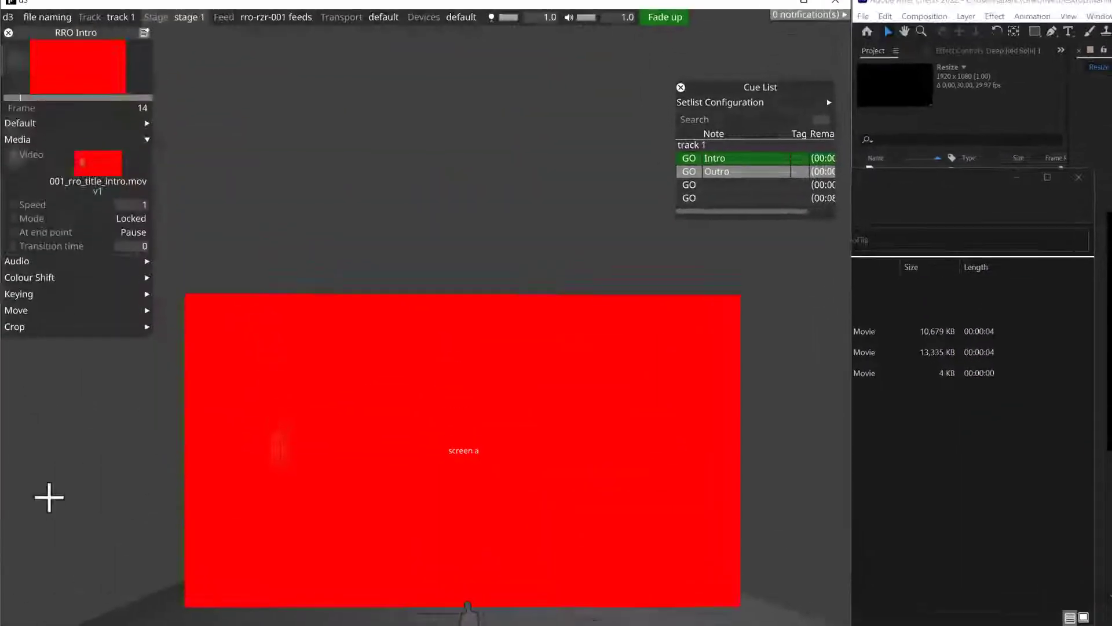
# - Inspect the intro clip's NotchLC file details and versions, placing its asset strip at the stage bottom
pyautogui.moveTo(94, 172)
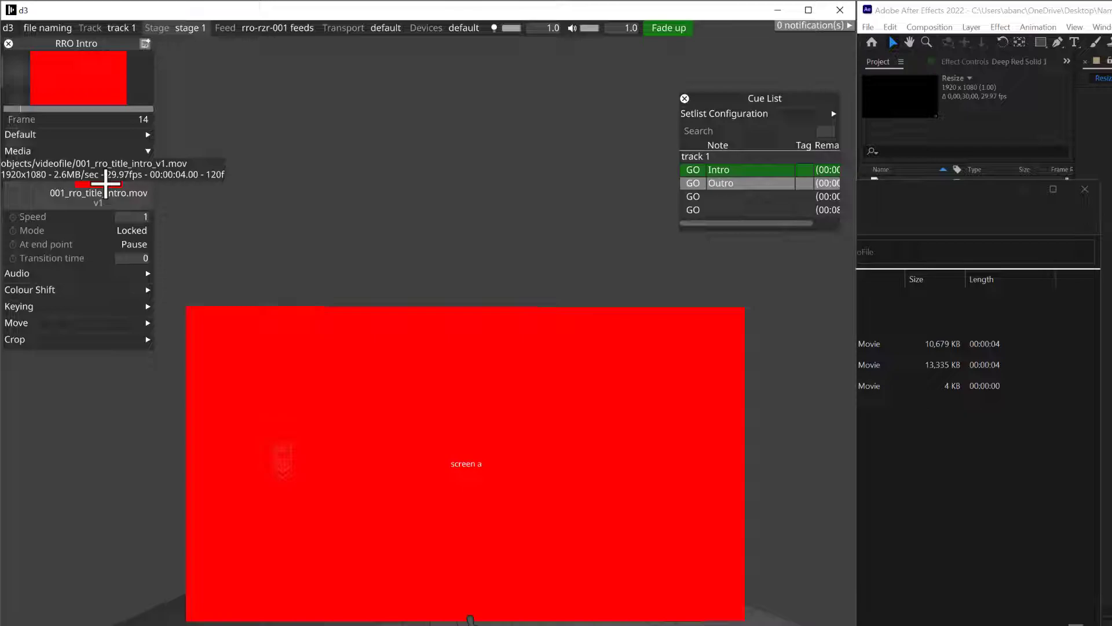
pyautogui.rightClick(115, 185)
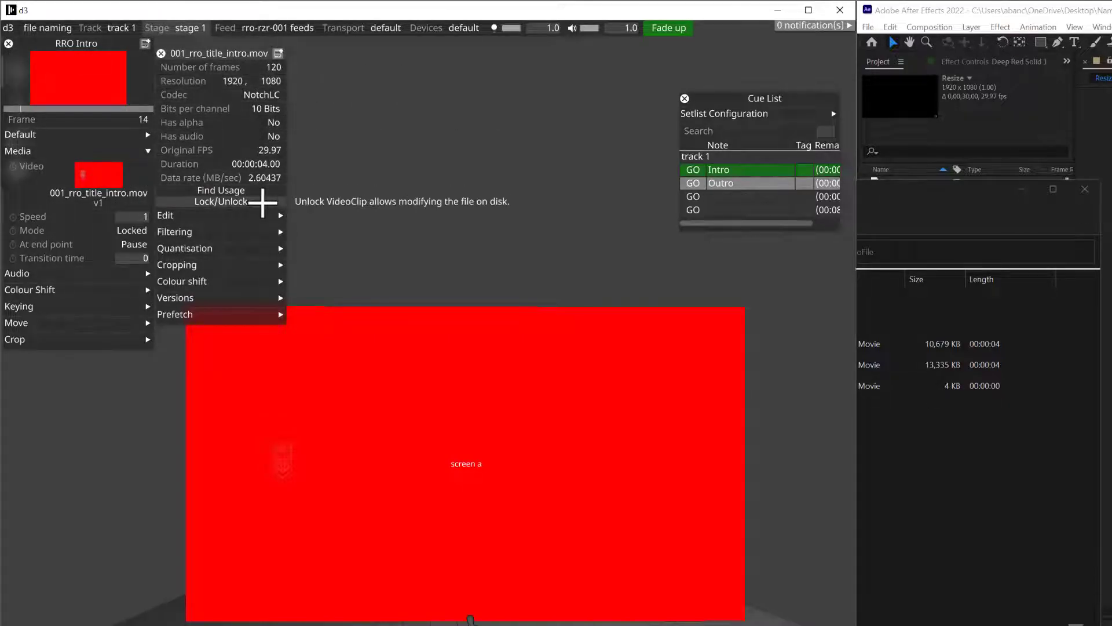
pyautogui.click(281, 299)
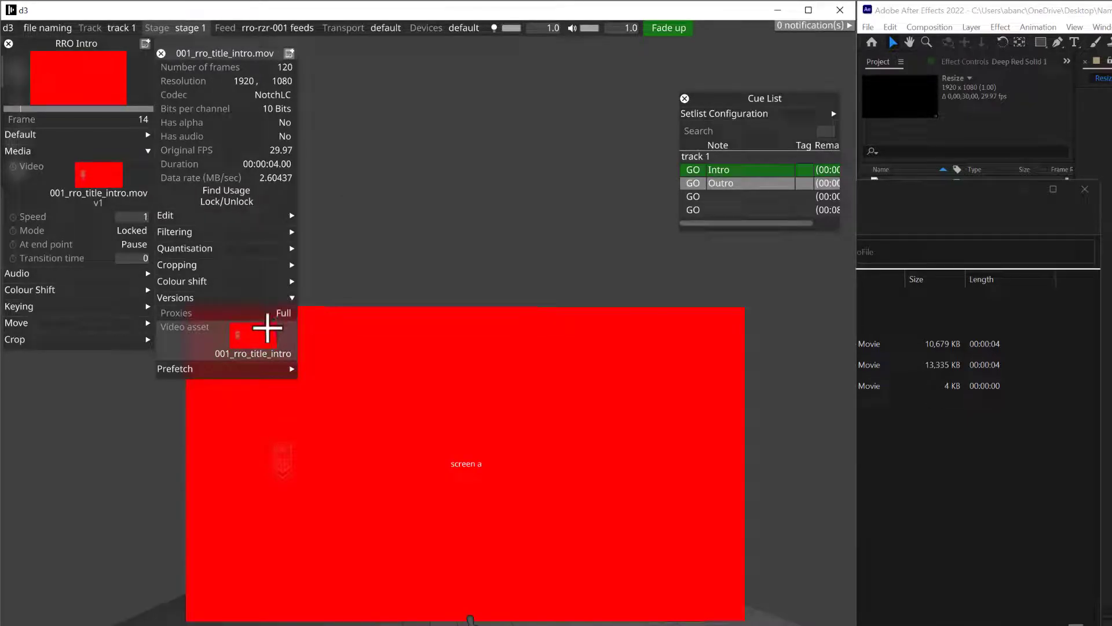
pyautogui.click(267, 328)
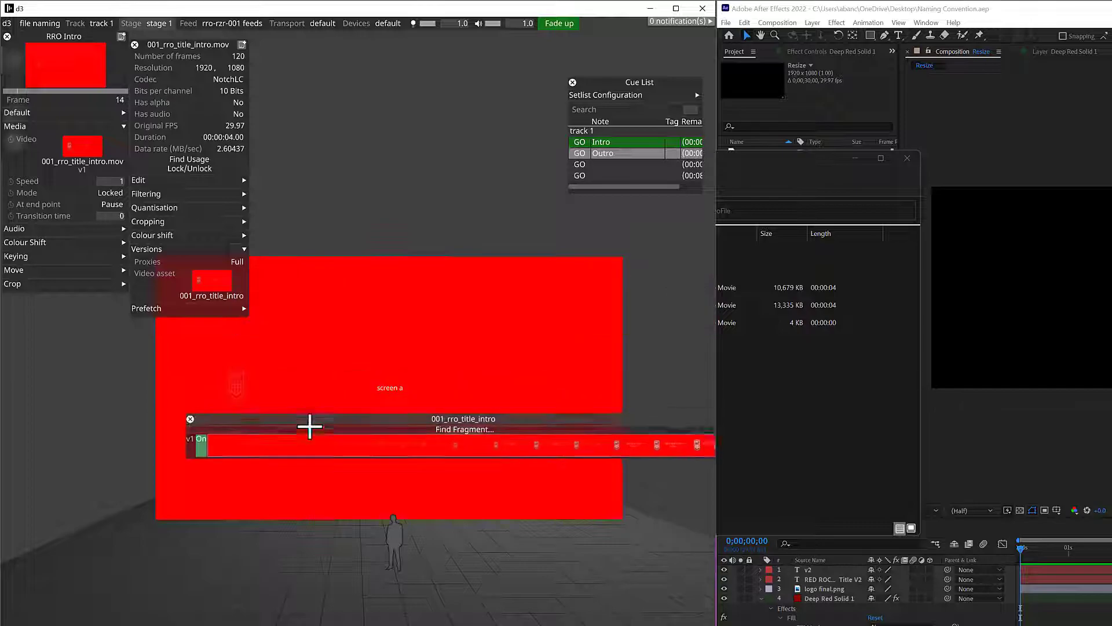
pyautogui.moveTo(310, 426); pyautogui.dragTo(255, 564)
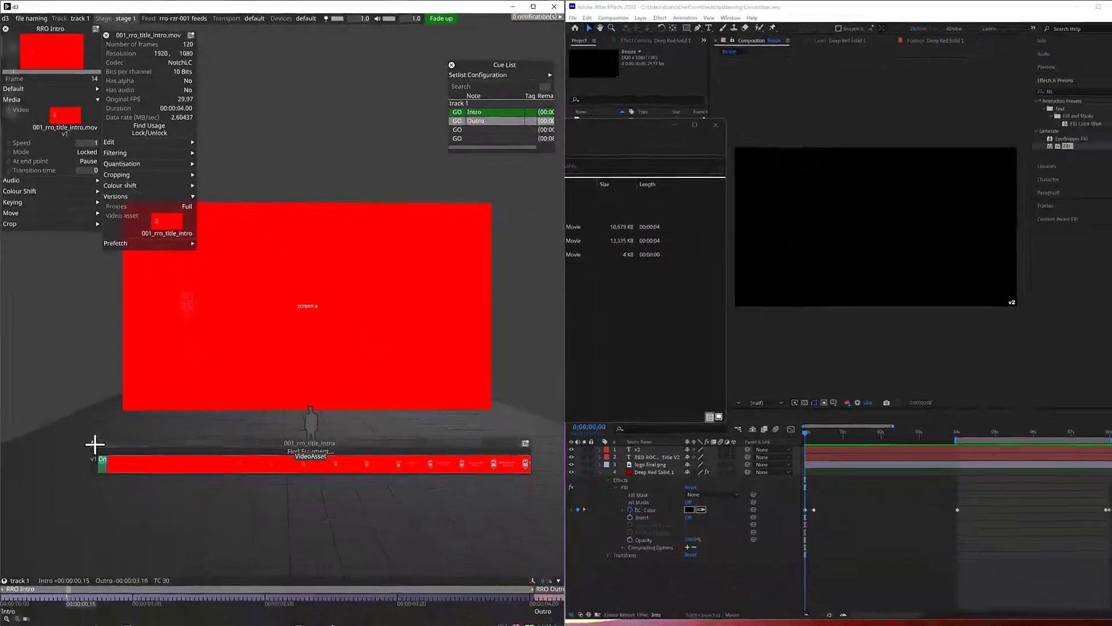
# - Rewind to the start of Intro, play it through, and advance to the Outro cue
pyautogui.moveTo(110, 591); pyautogui.dragTo(5, 594)
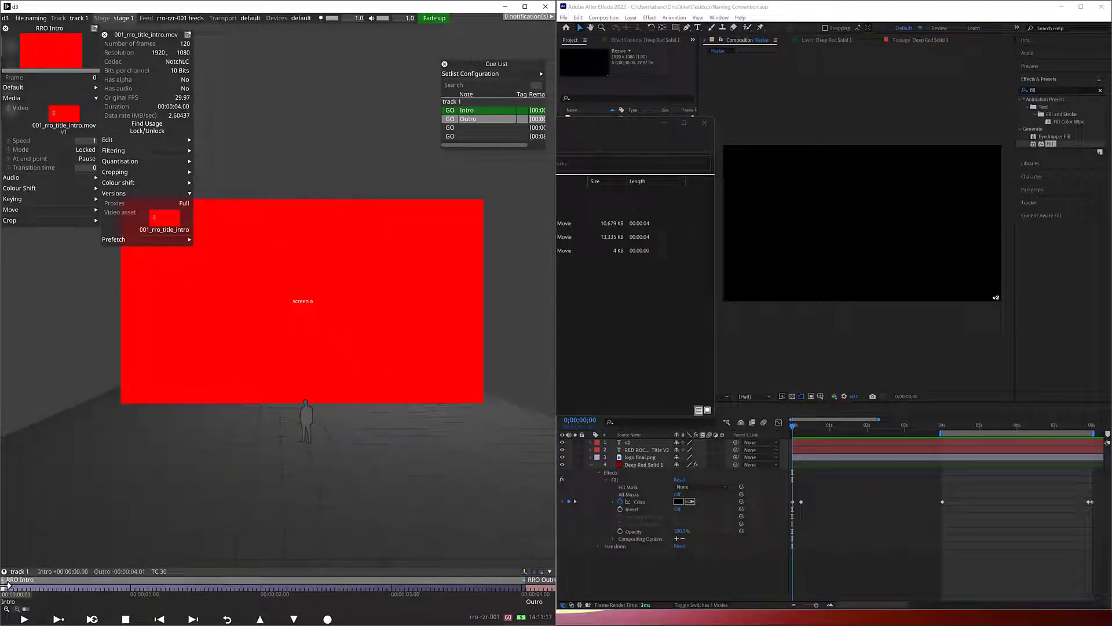
pyautogui.click(58, 619)
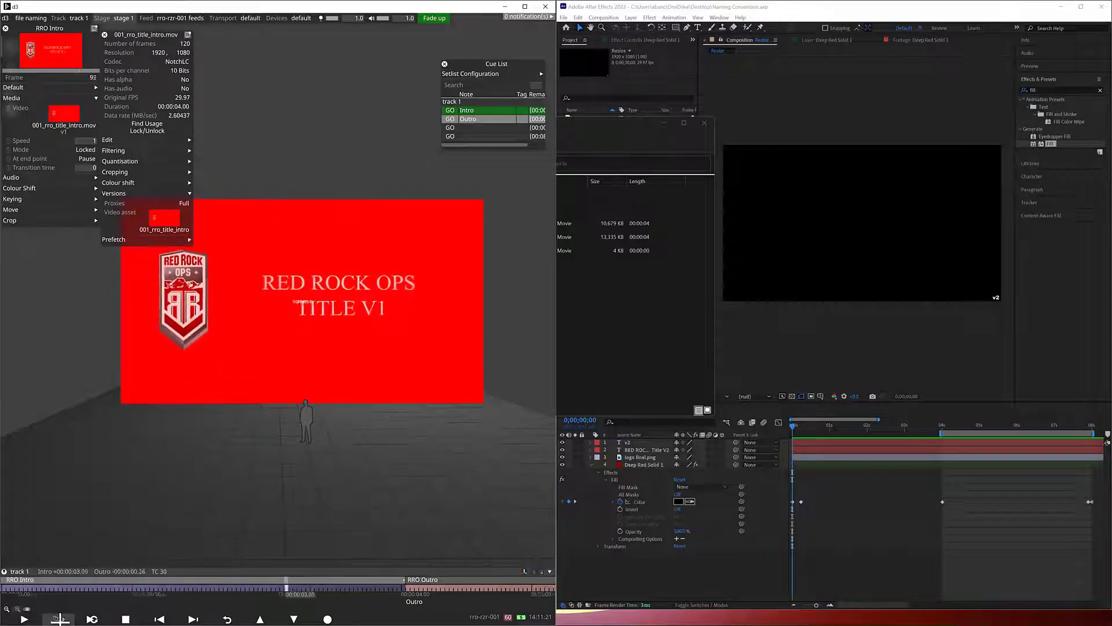
pyautogui.click(193, 618)
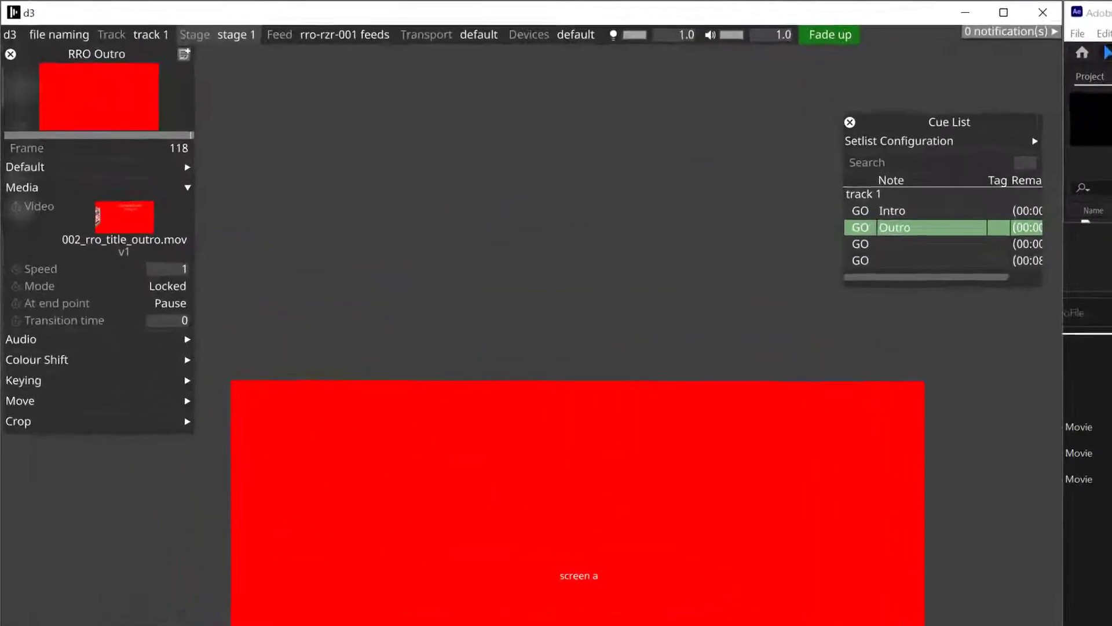
# - Reopen the RRO Outro clip's file details and versions, showing its 120-frame, 4 s NotchLC info
pyautogui.press('Escape')
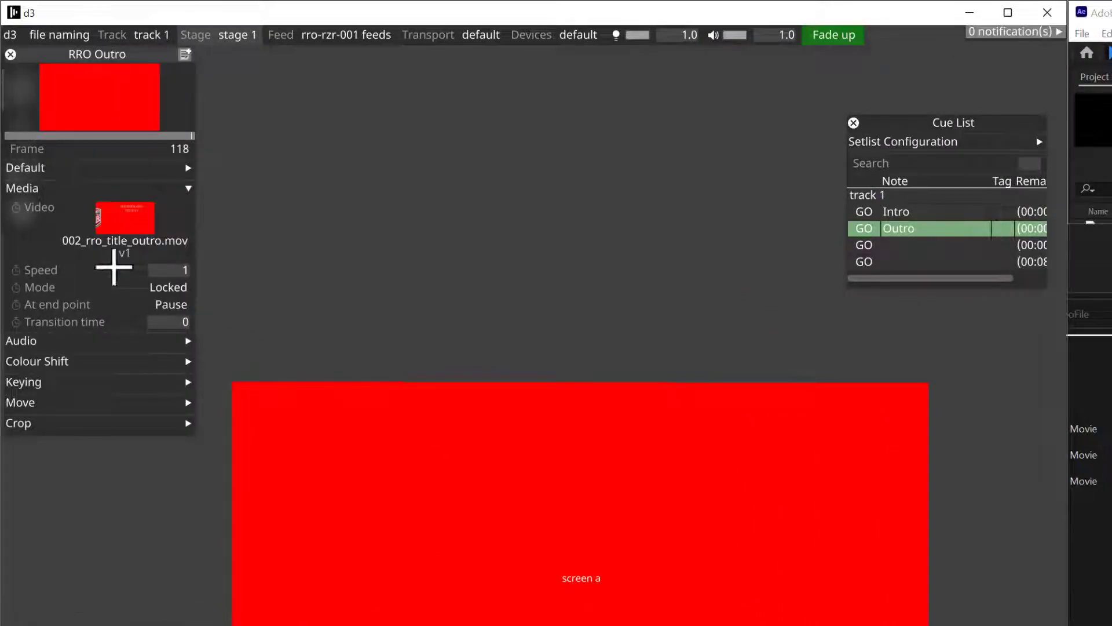
pyautogui.moveTo(129, 216)
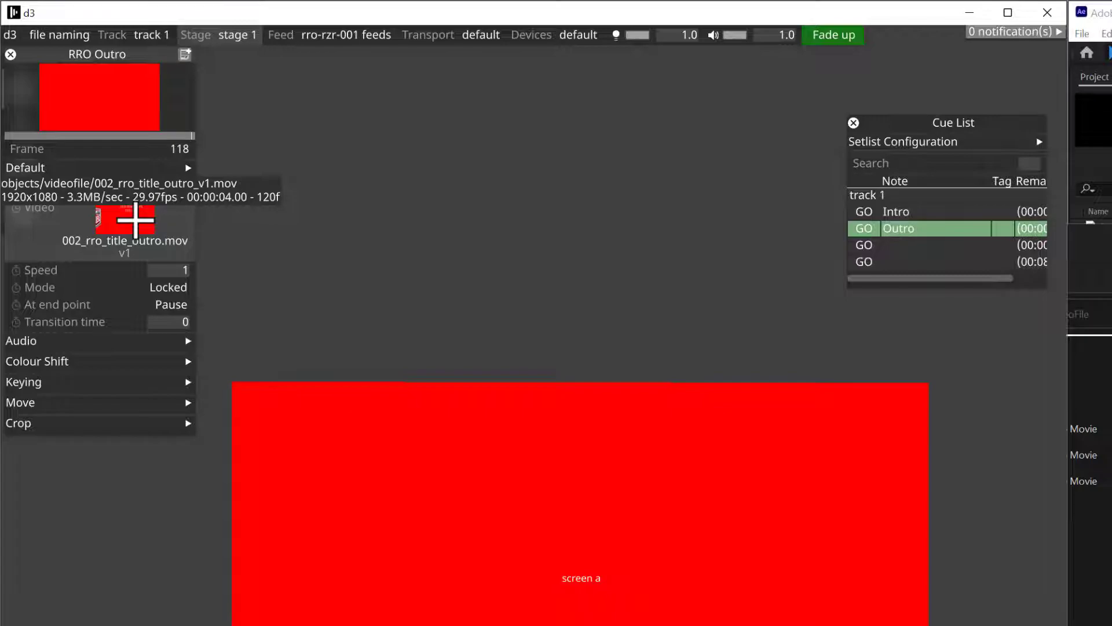
pyautogui.click(135, 220)
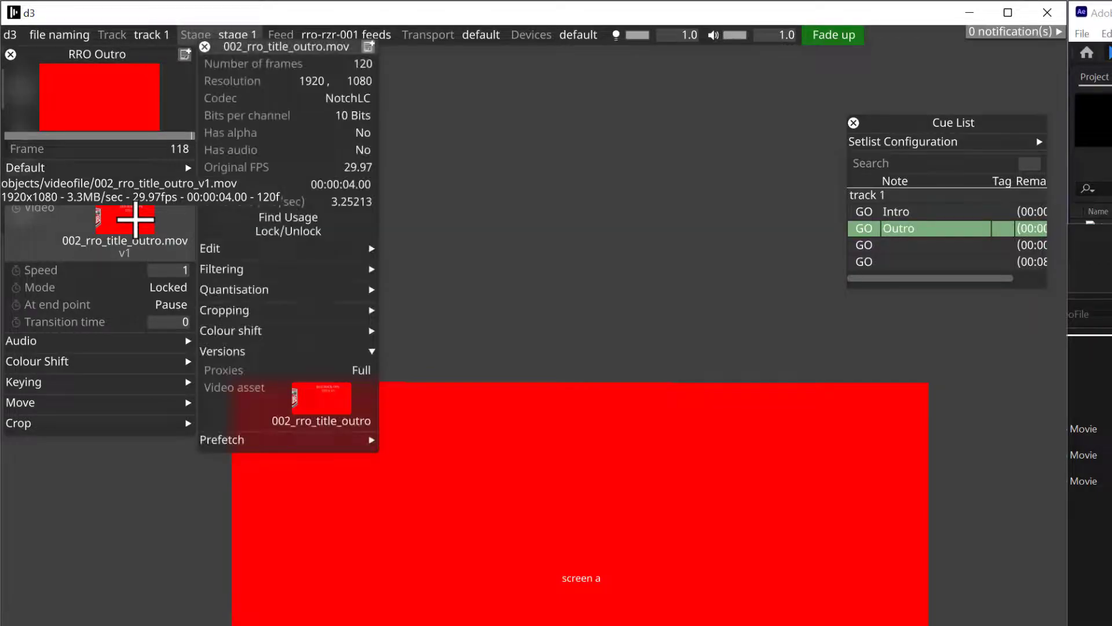
pyautogui.click(303, 390)
pyautogui.moveTo(261, 253); pyautogui.dragTo(112, 387)
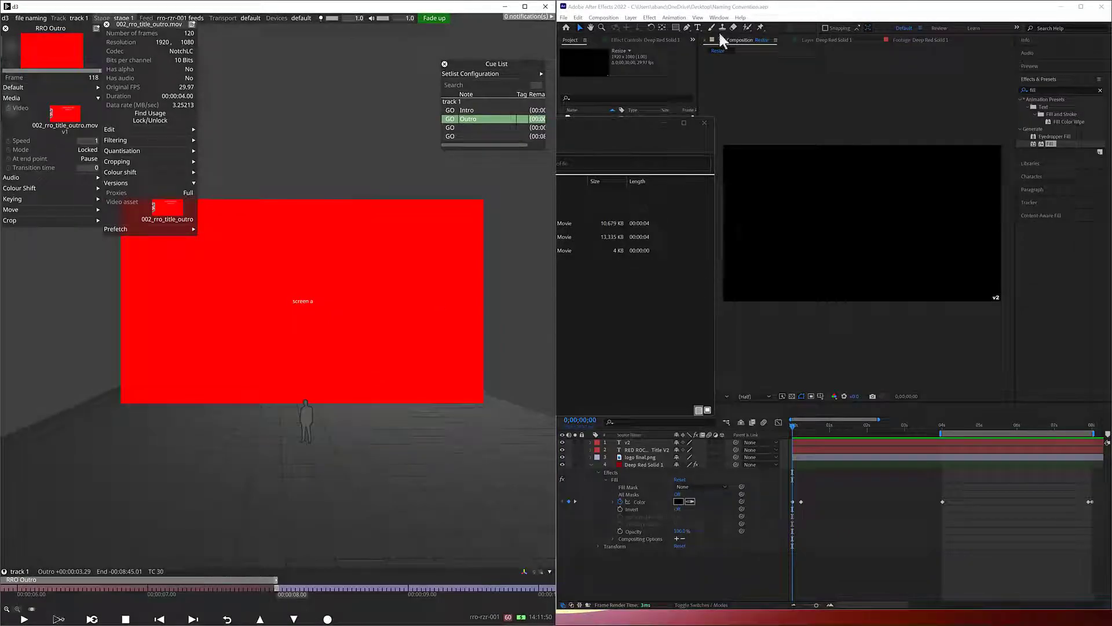
# - In After Effects, scrub the Resize comp through its Title V2 animation, then show the render queue
pyautogui.click(811, 10)
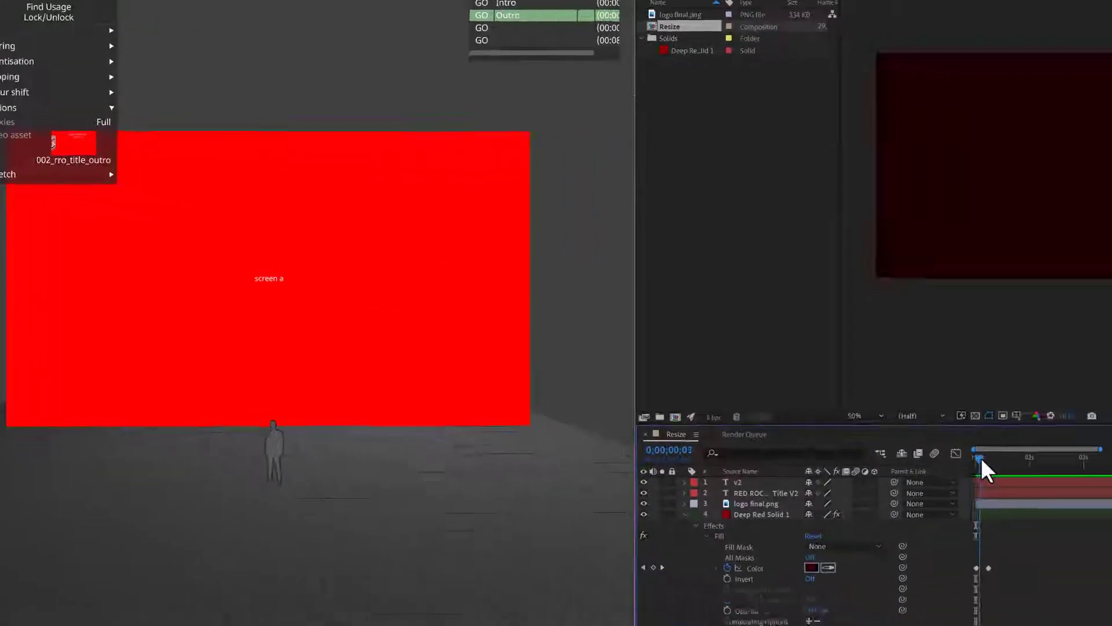
pyautogui.moveTo(718, 394)
pyautogui.mouseDown()
pyautogui.moveTo(697, 396)
pyautogui.moveTo(711, 401)
pyautogui.mouseUp()
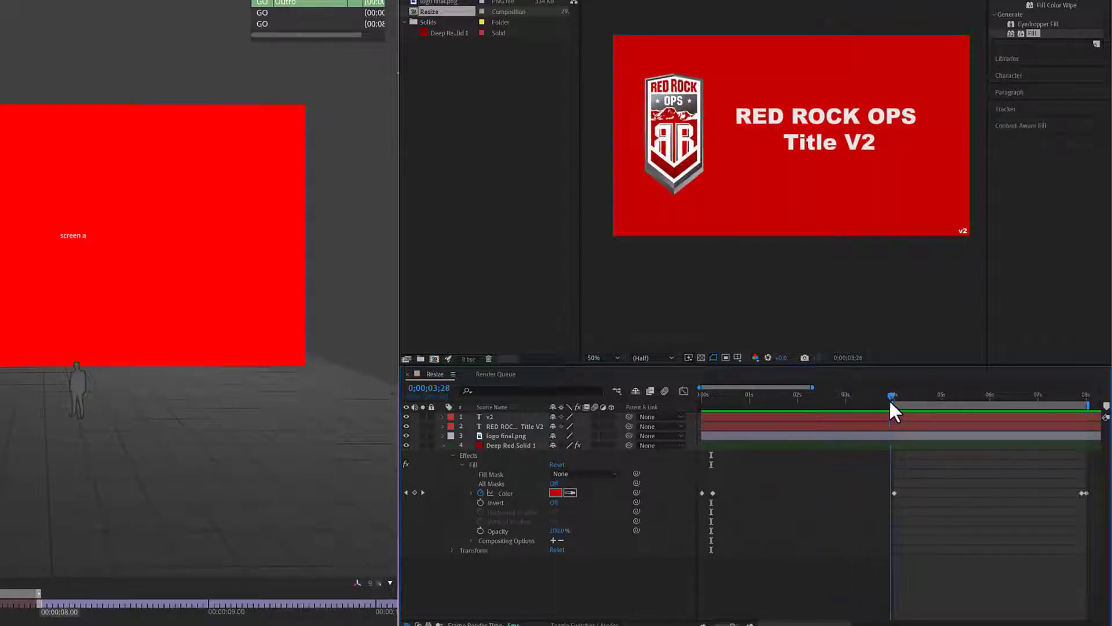
pyautogui.moveTo(890, 398); pyautogui.dragTo(892, 397)
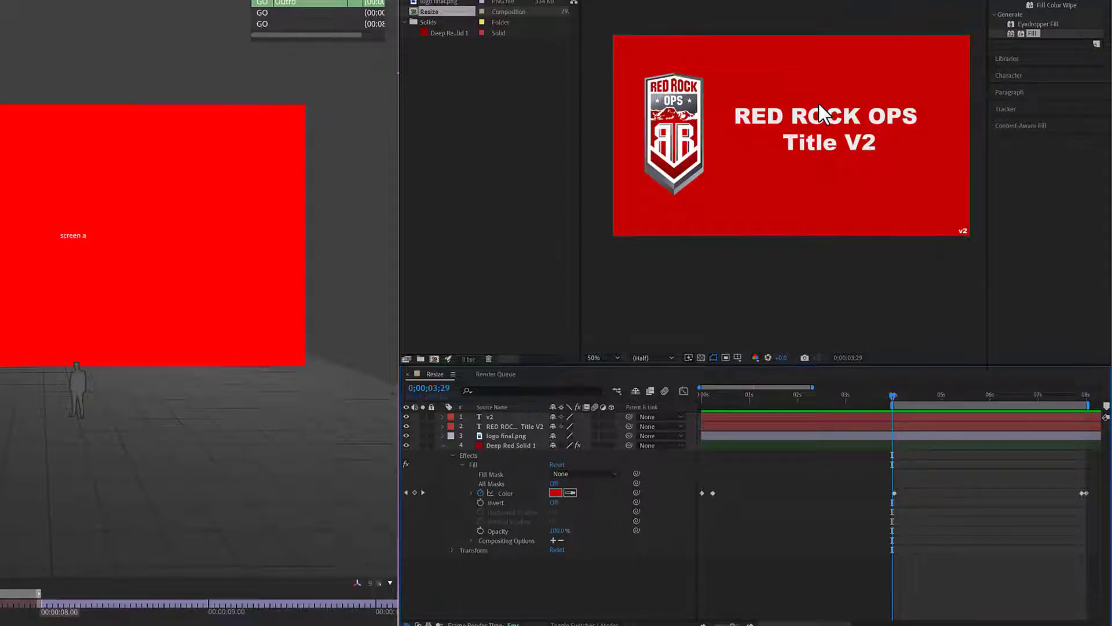
pyautogui.moveTo(892, 394)
pyautogui.mouseDown()
pyautogui.moveTo(1099, 408)
pyautogui.moveTo(896, 407)
pyautogui.moveTo(907, 400)
pyautogui.mouseUp()
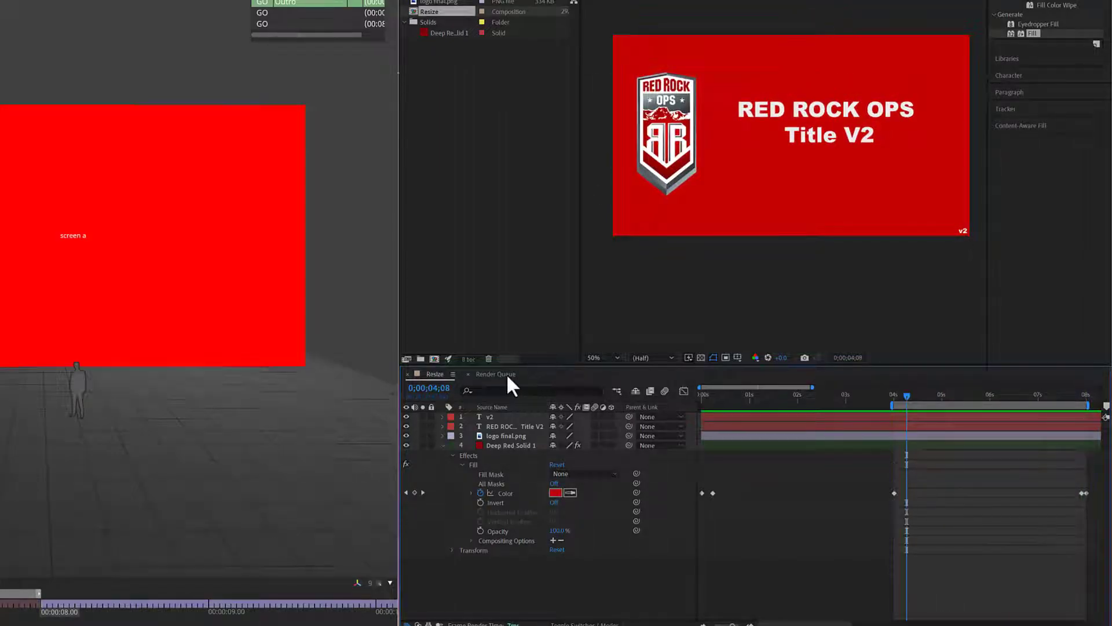
pyautogui.click(495, 374)
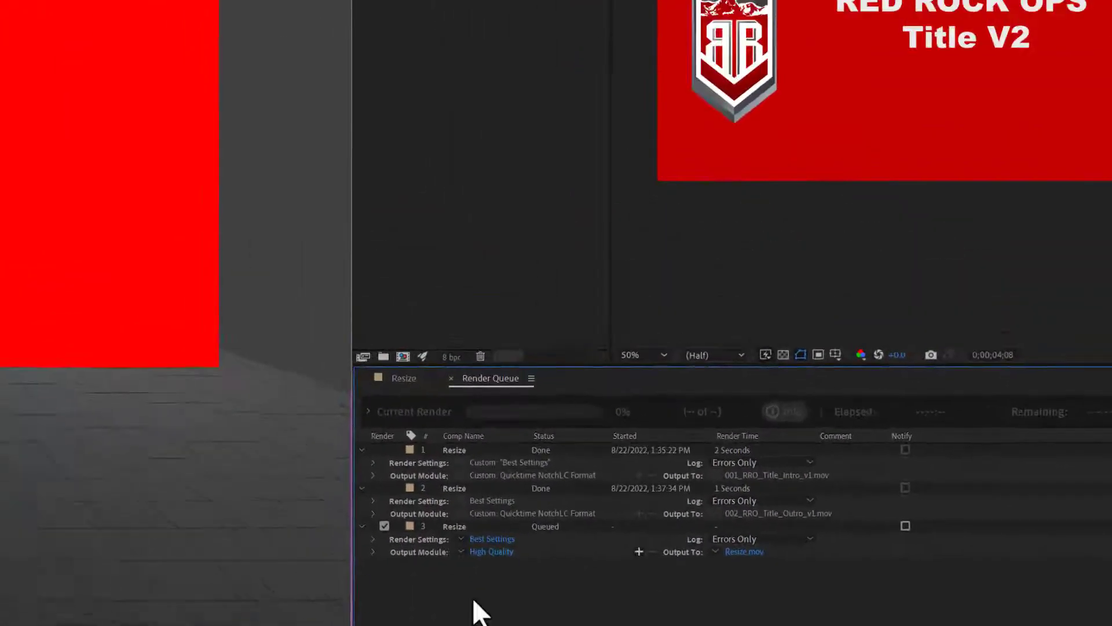
# - Accept the third item's Best Settings and set its output format to Quicktime NotchLC at Optimal quality
pyautogui.click(283, 418)
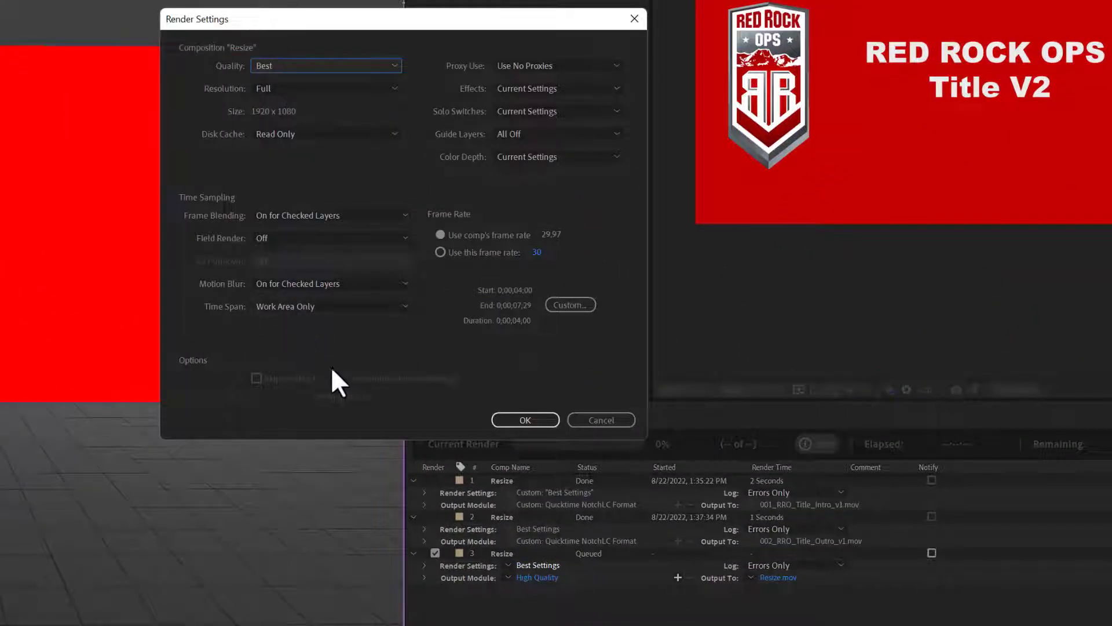
pyautogui.click(530, 419)
pyautogui.click(545, 578)
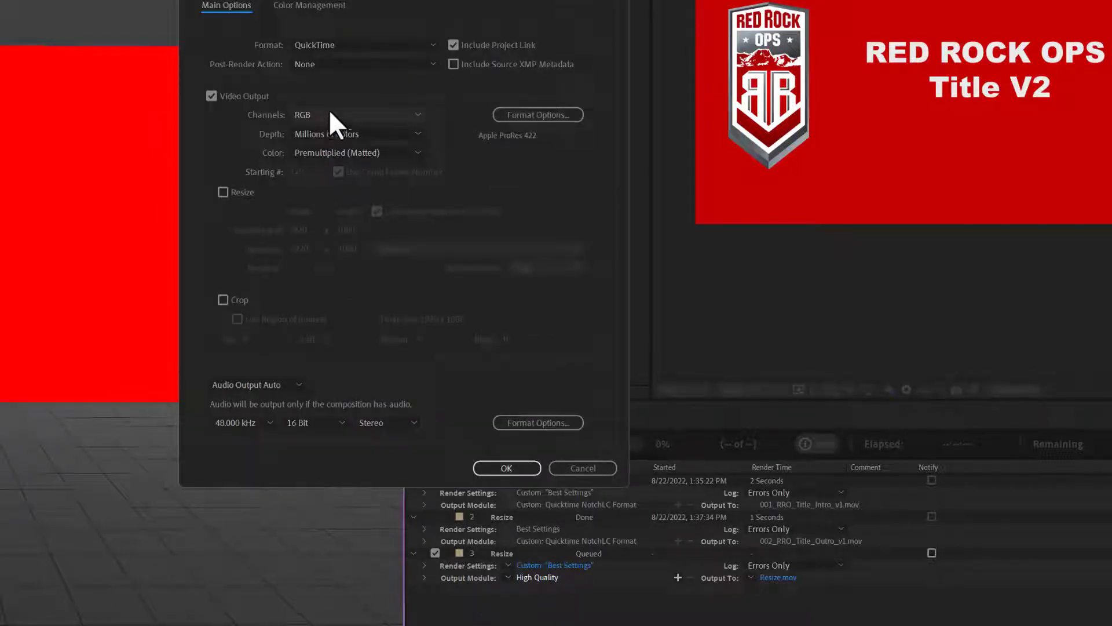
pyautogui.click(337, 44)
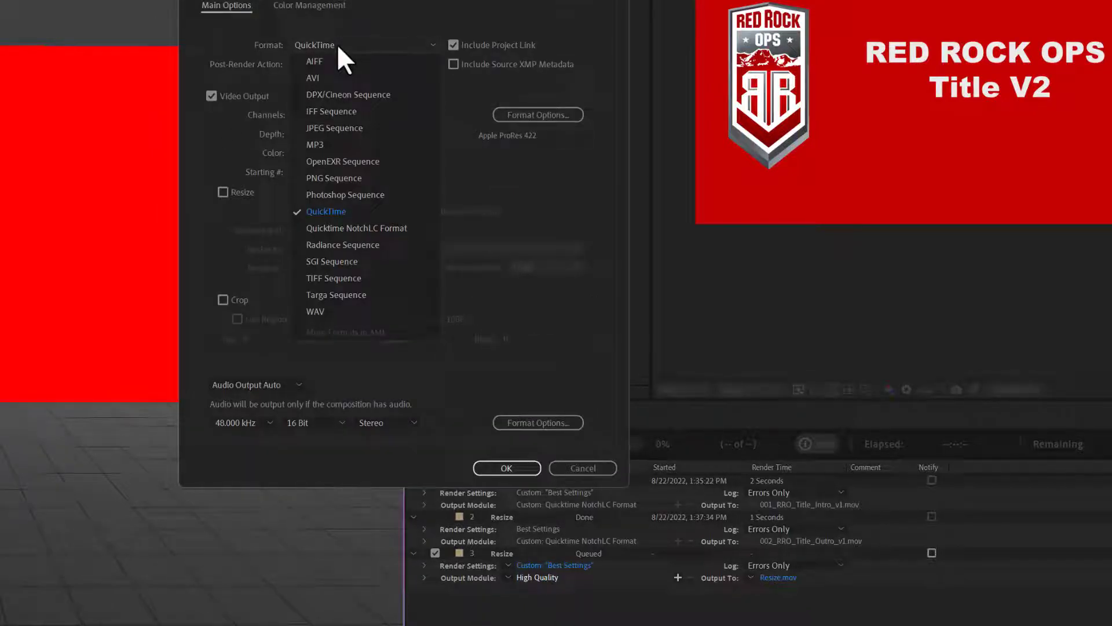
pyautogui.click(376, 228)
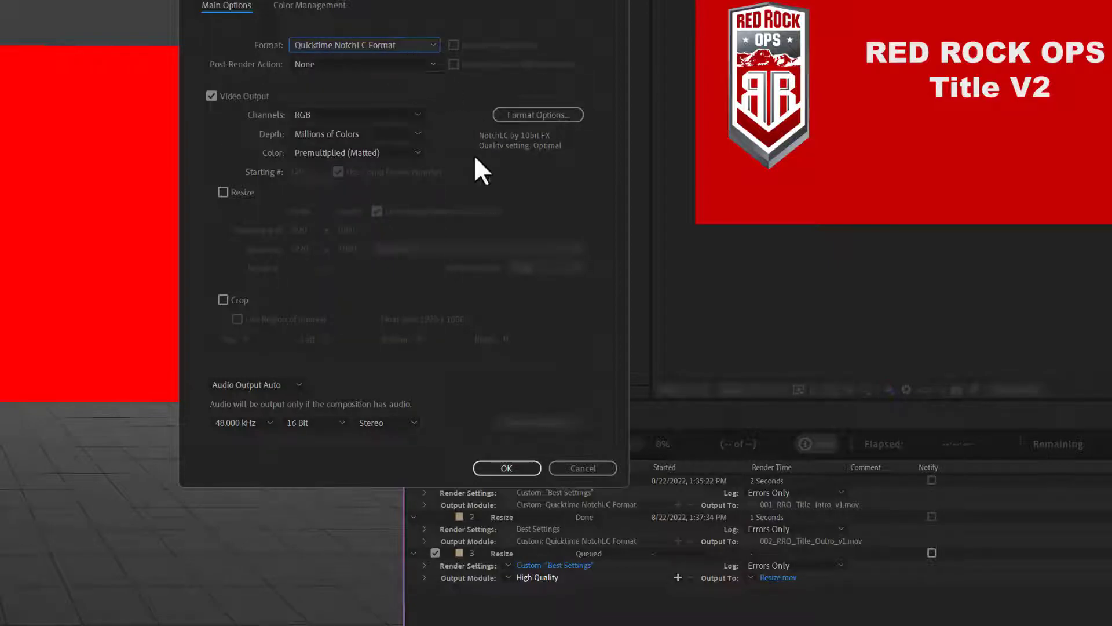
pyautogui.click(523, 114)
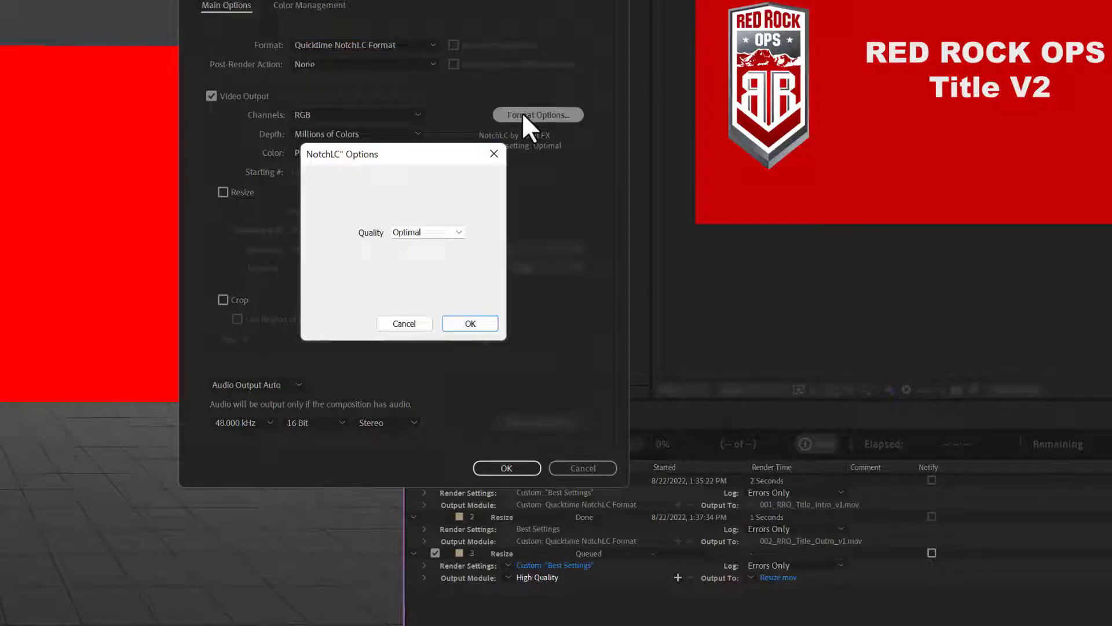
pyautogui.click(460, 233)
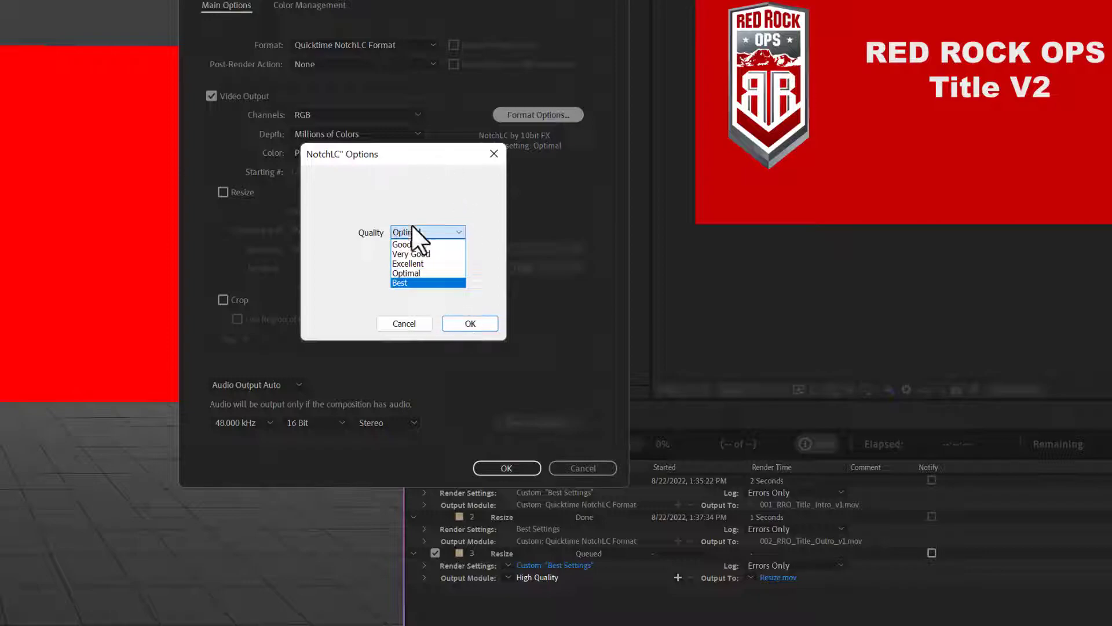
pyautogui.click(422, 156)
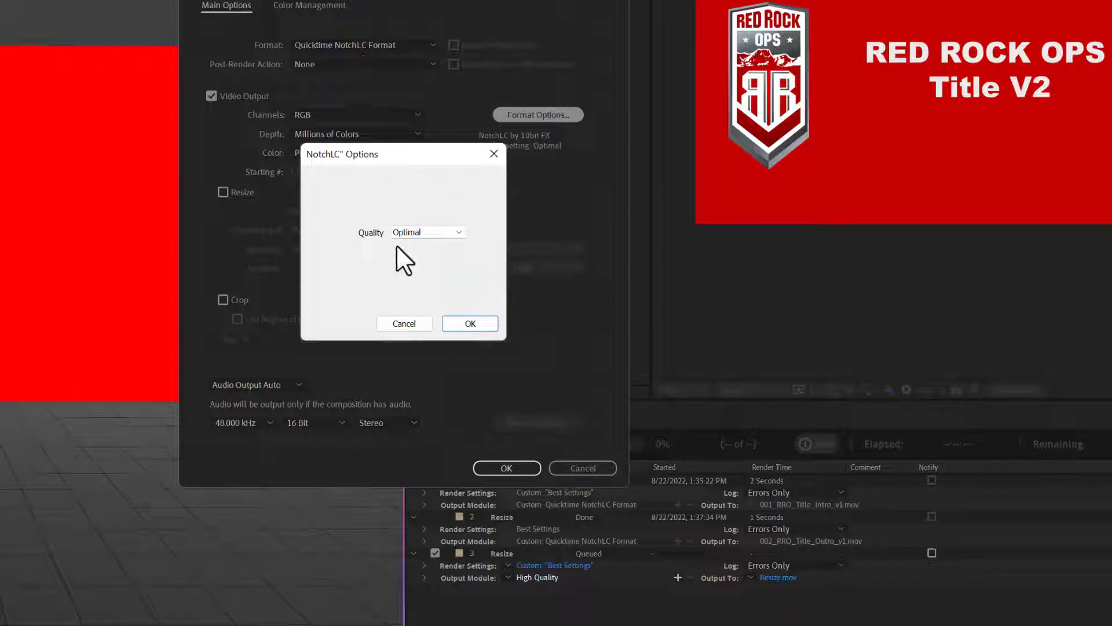
pyautogui.click(488, 326)
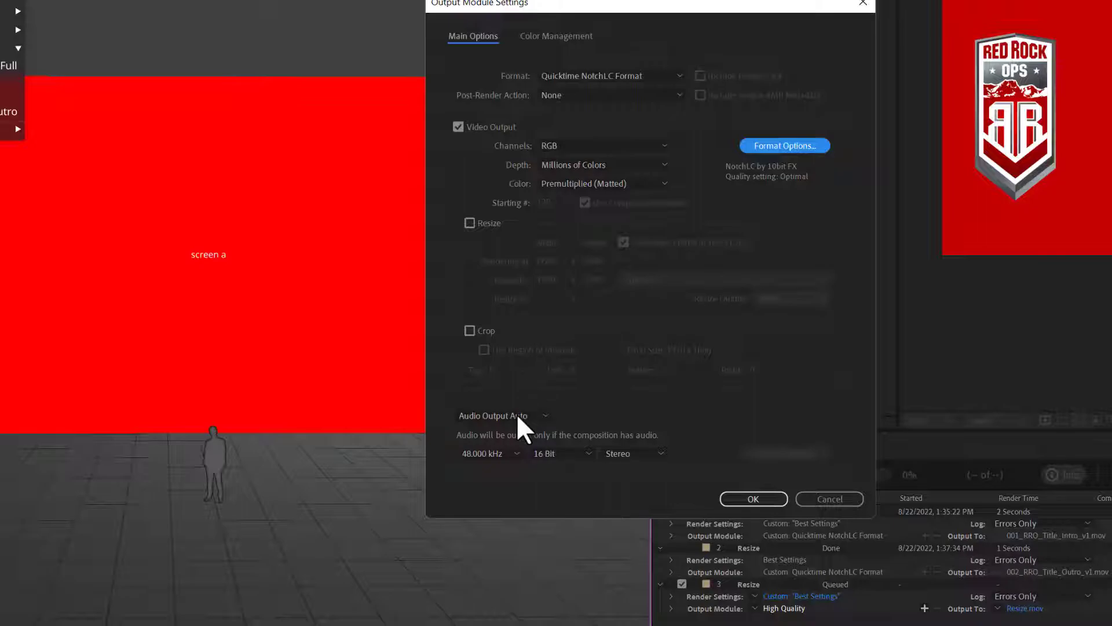
# - Turn audio output off and set the output channels to RGB only
pyautogui.click(533, 415)
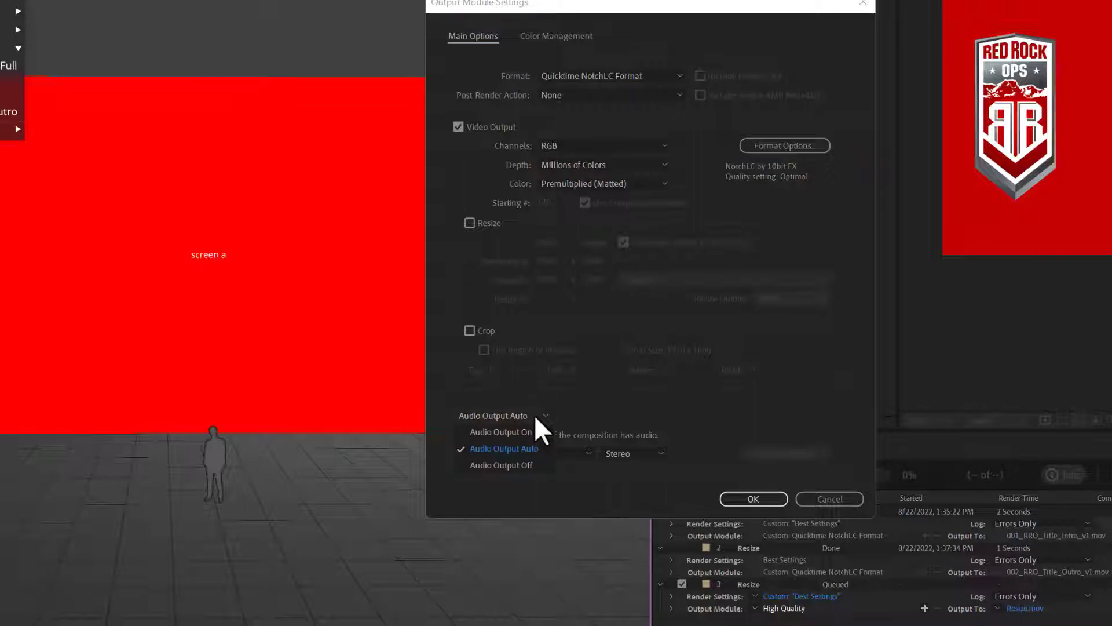
pyautogui.click(534, 463)
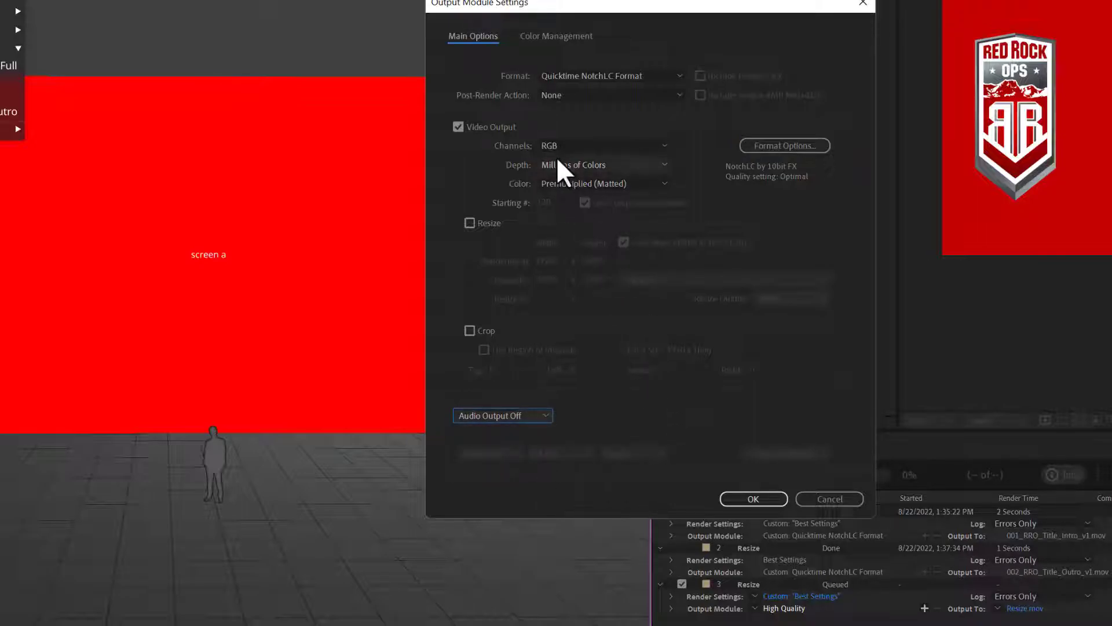
pyautogui.click(665, 146)
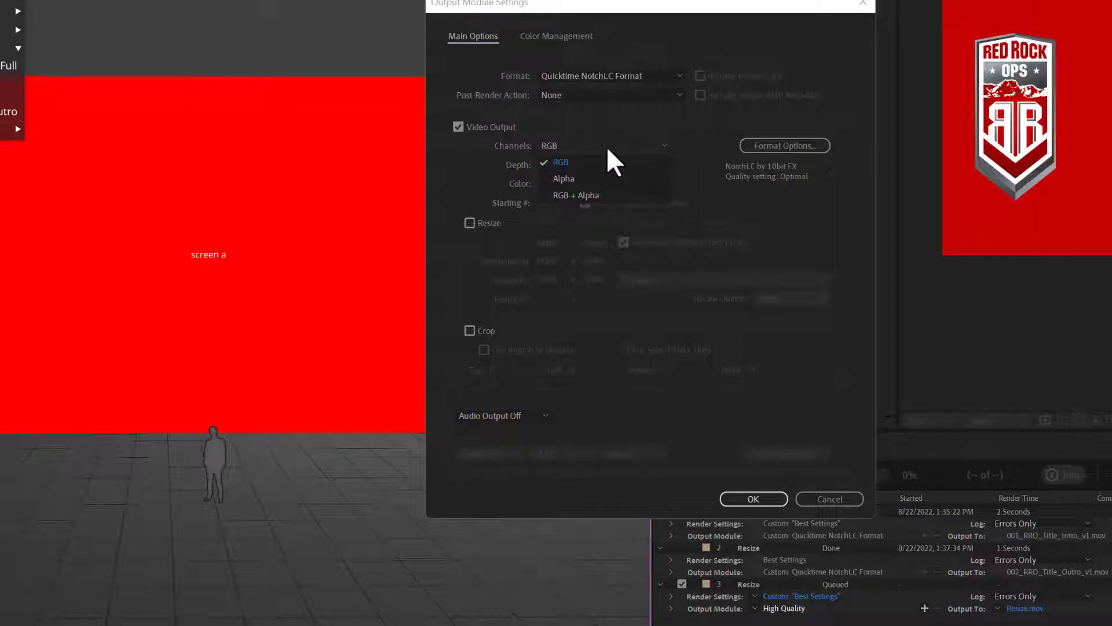
pyautogui.click(583, 194)
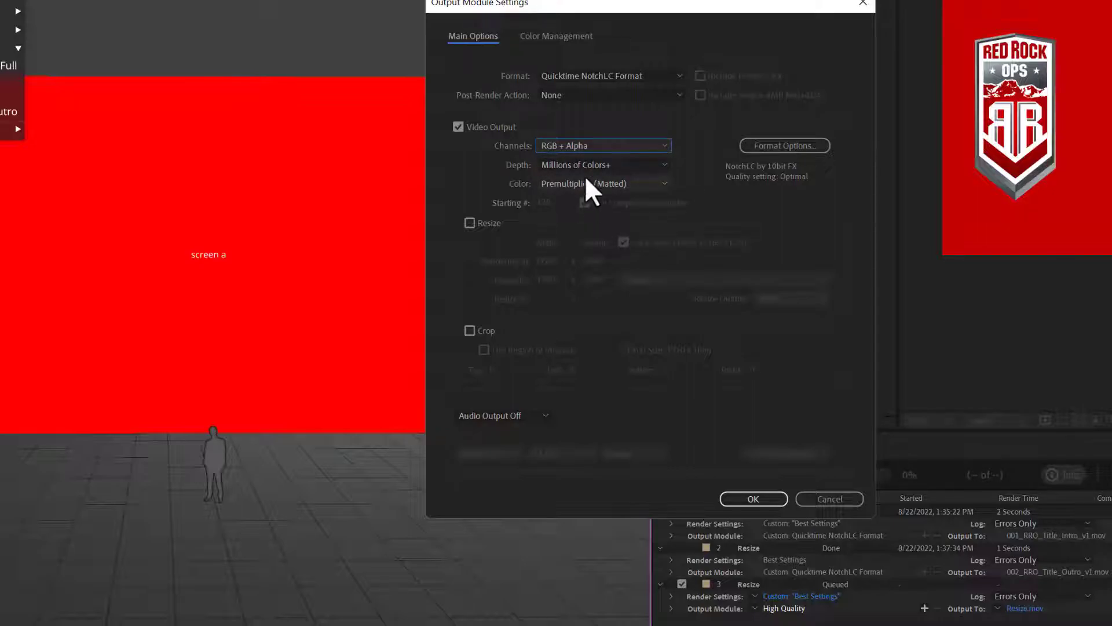
pyautogui.click(602, 145)
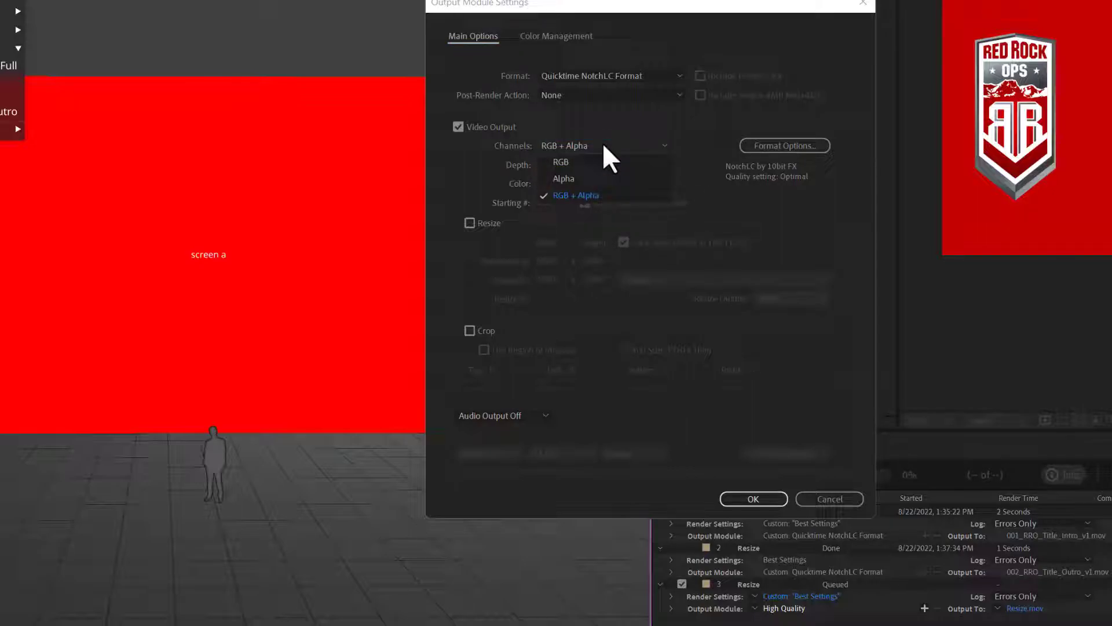
pyautogui.click(576, 160)
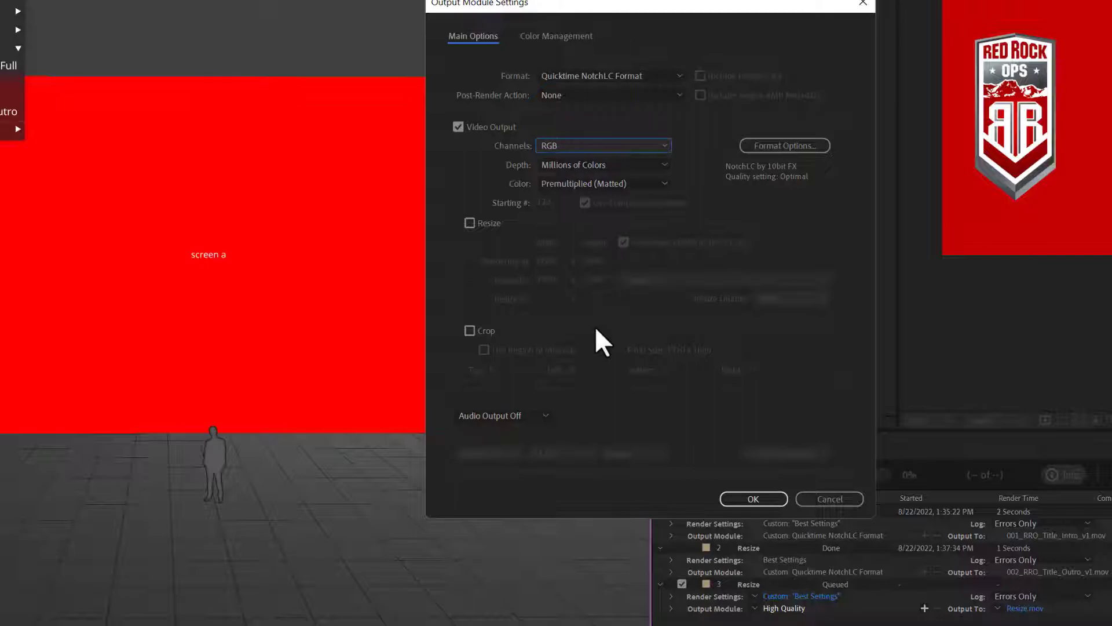
pyautogui.click(756, 499)
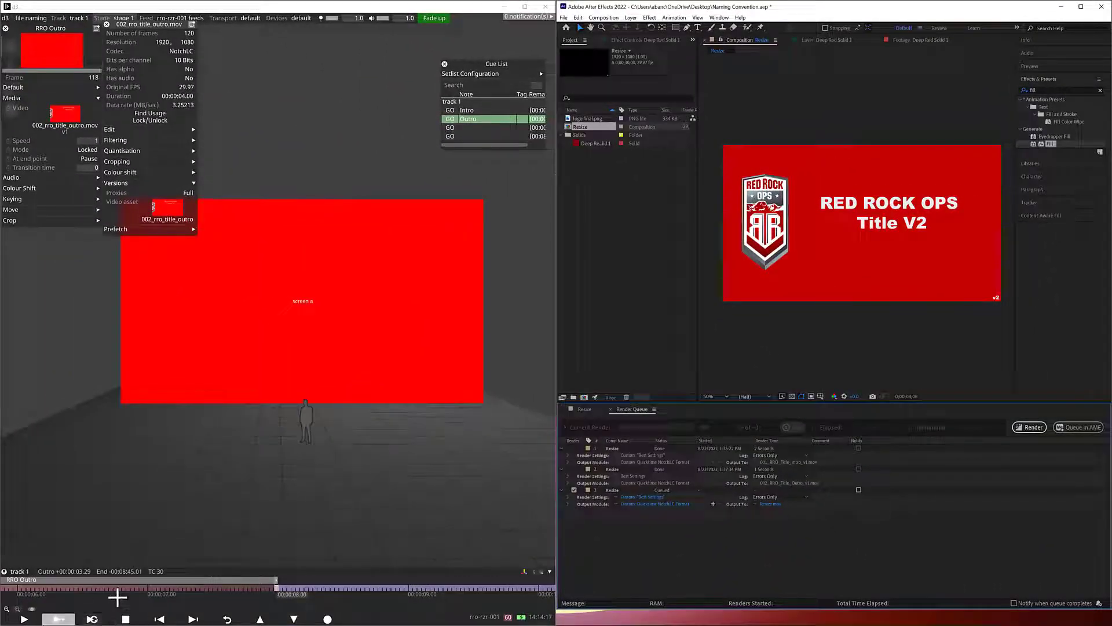
# - Stop the outro playback in d3 and move it back to frame 49
pyautogui.click(134, 620)
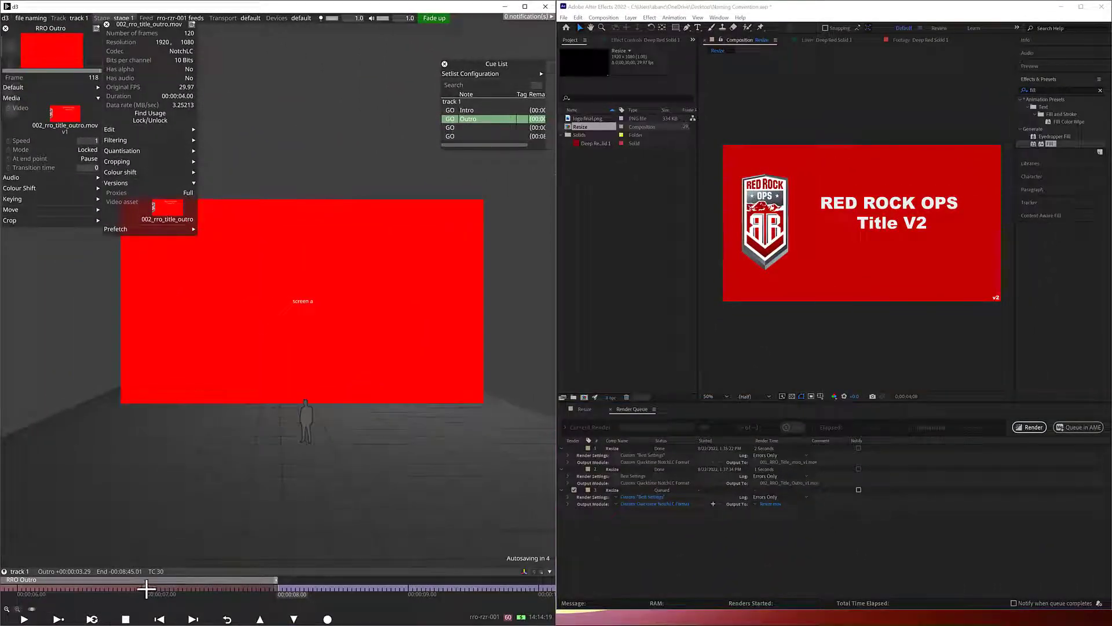
pyautogui.click(169, 584)
pyautogui.moveTo(170, 584); pyautogui.dragTo(70, 583)
# - Set the third render's output file to 002_RRO_Title_Outro_v2.mov in the VideoFile folder
pyautogui.moveTo(74, 126)
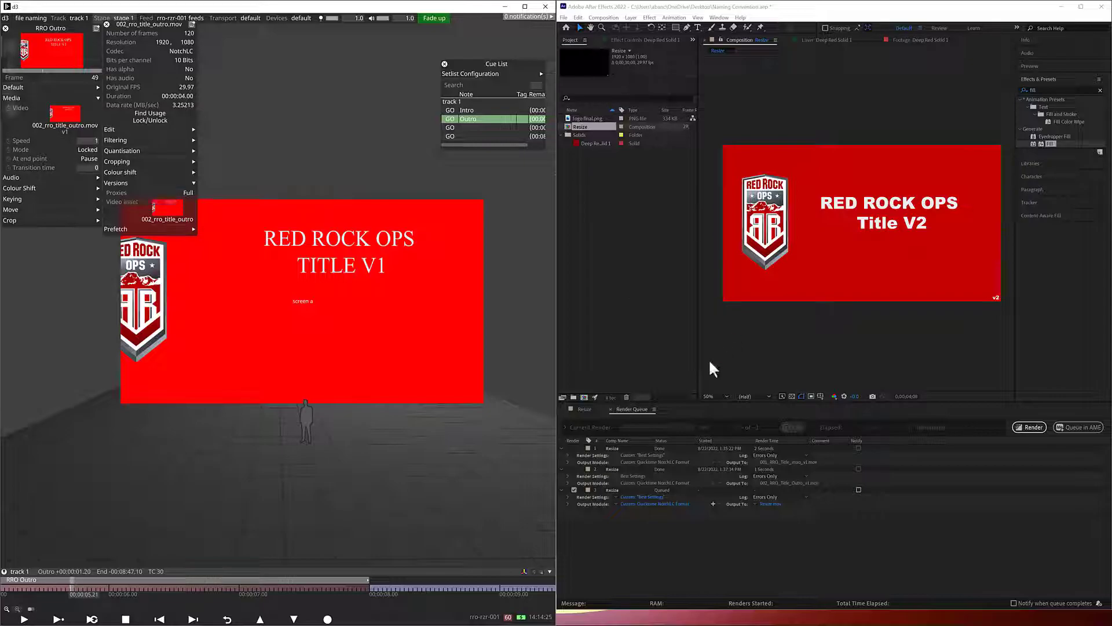
pyautogui.click(766, 502)
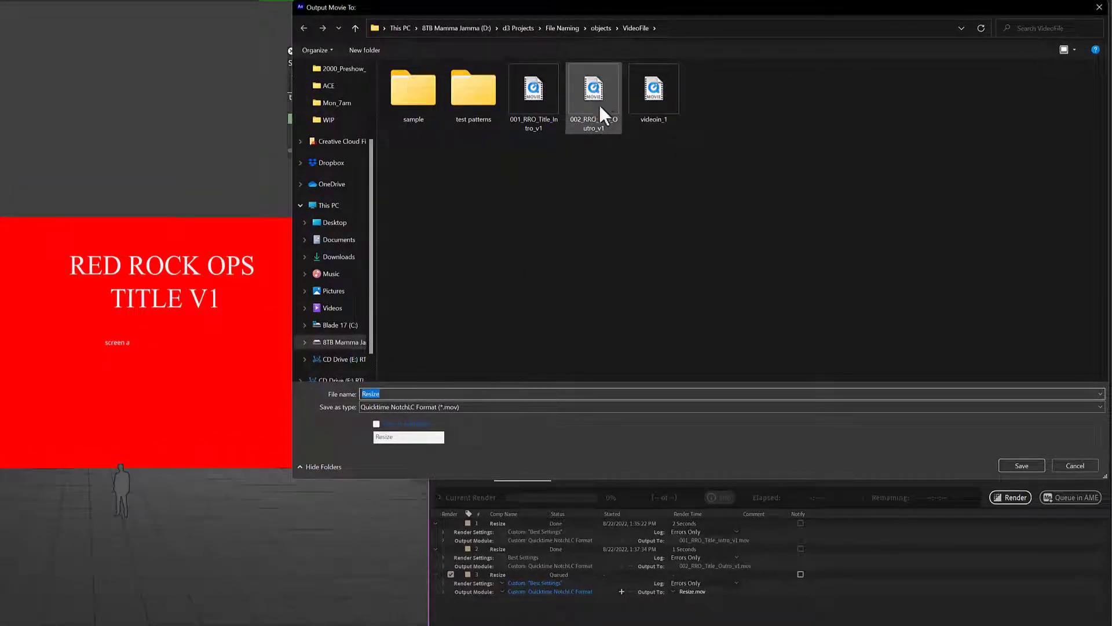
pyautogui.click(600, 93)
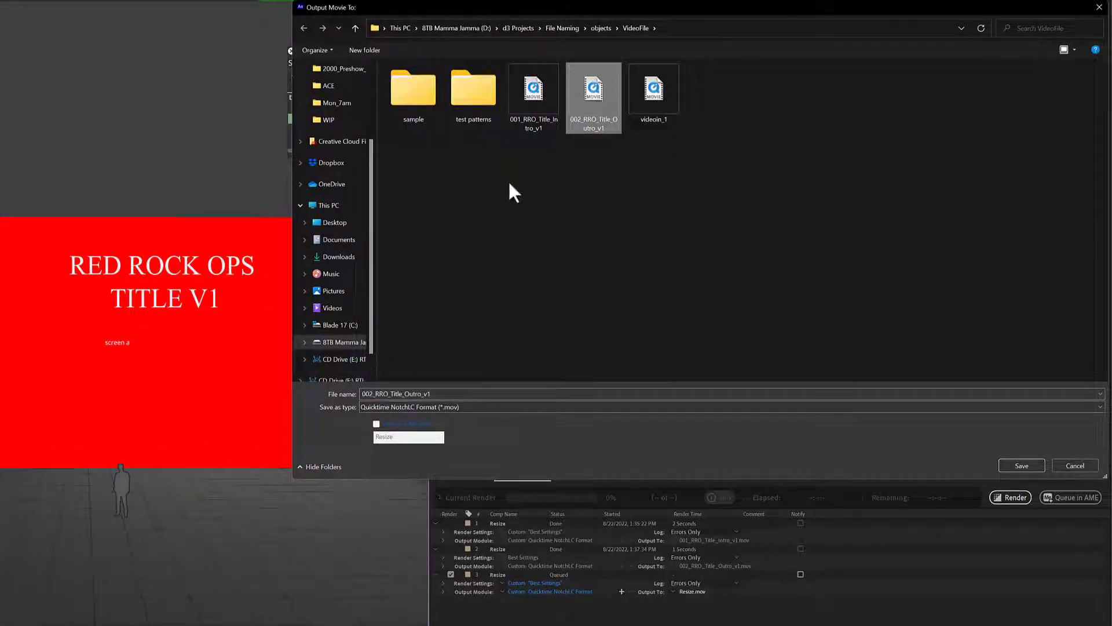
pyautogui.doubleClick(443, 394)
pyautogui.click(453, 394)
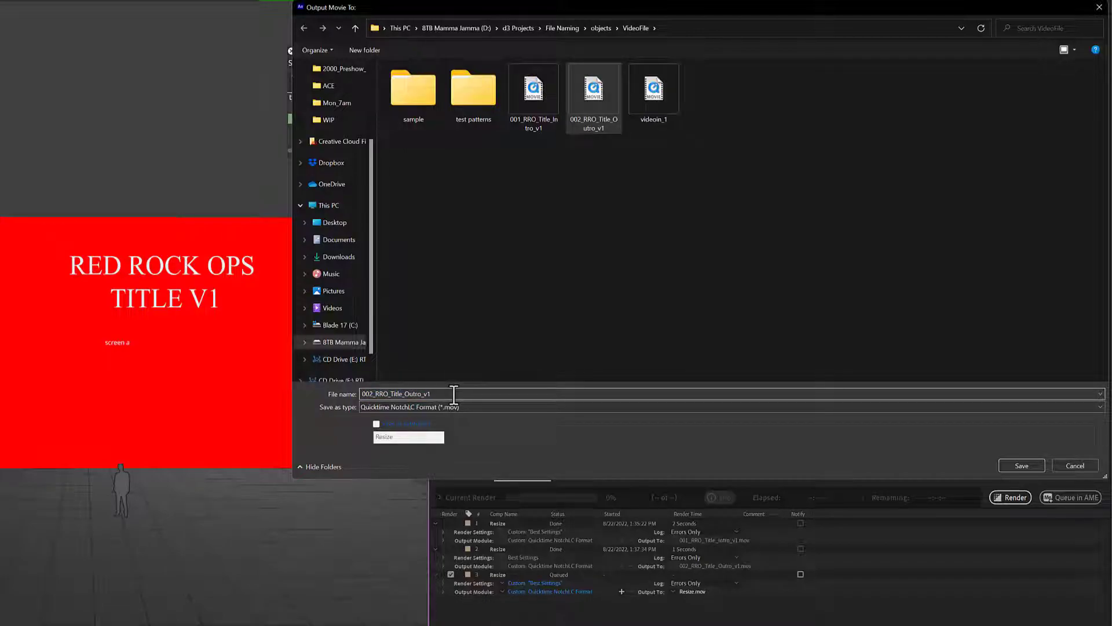
pyautogui.press('BackSpace')
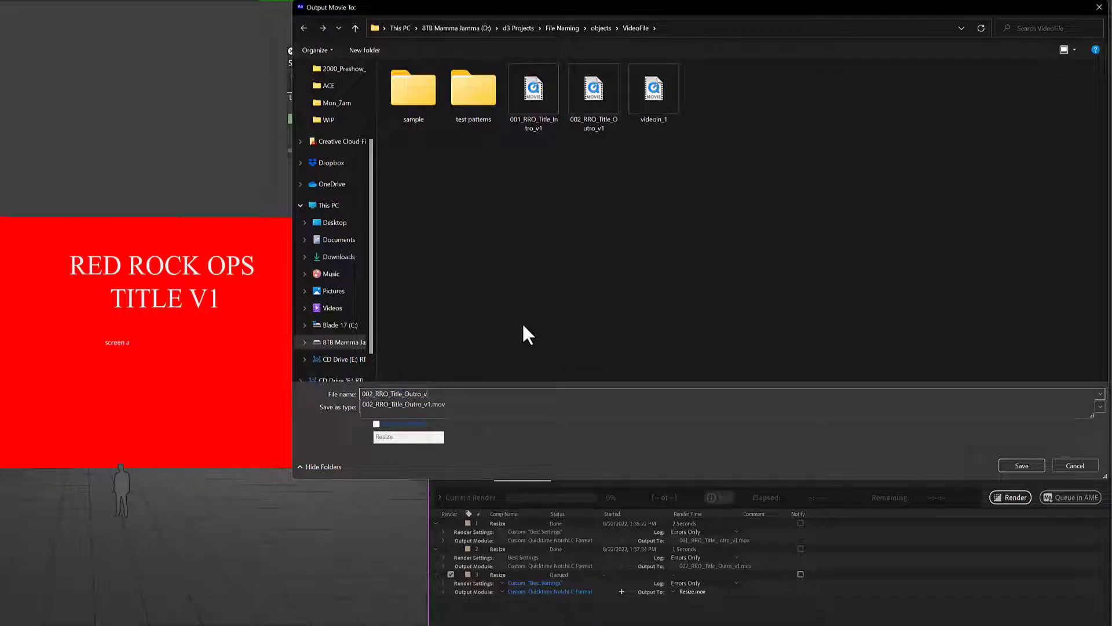
pyautogui.write('2')
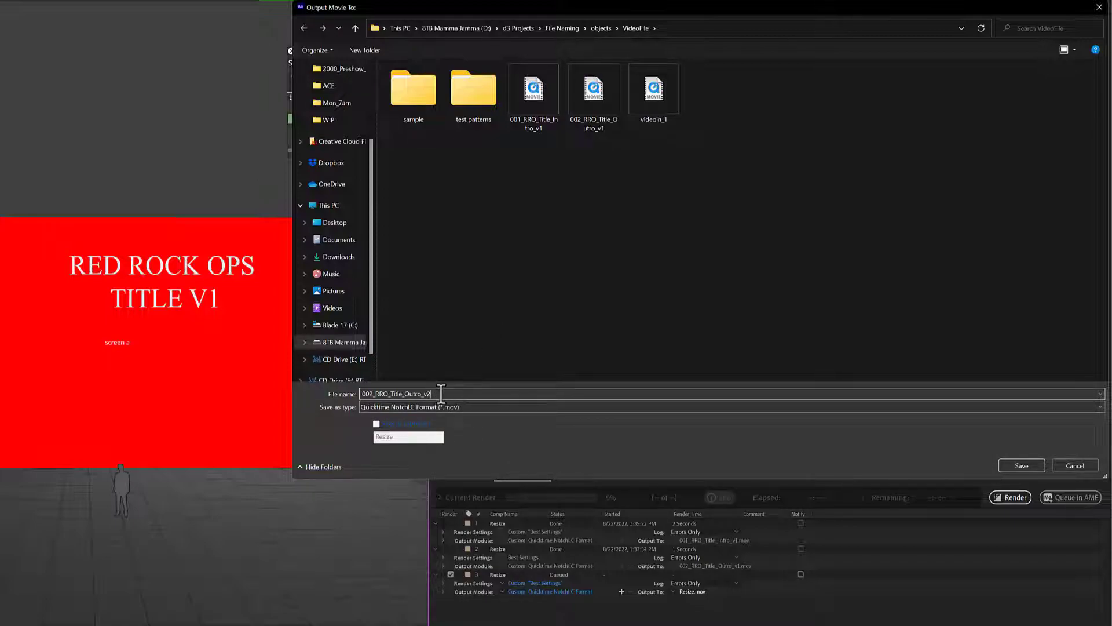
pyautogui.click(1018, 464)
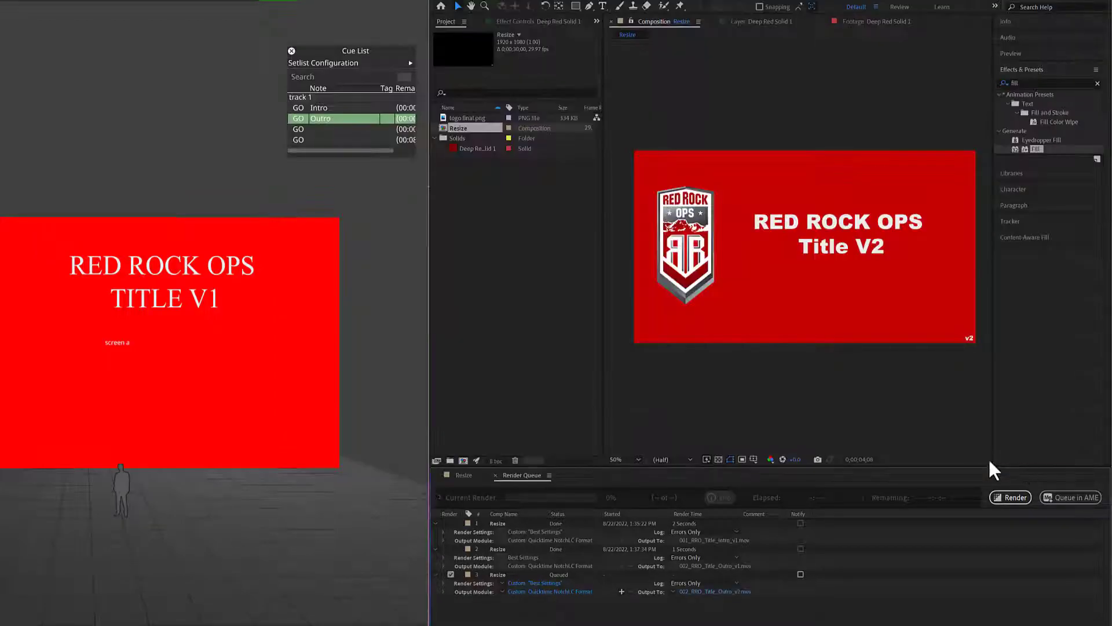
# - Render the queued v2 outro and add the new clip as a version of d3's outro video asset
pyautogui.click(1015, 497)
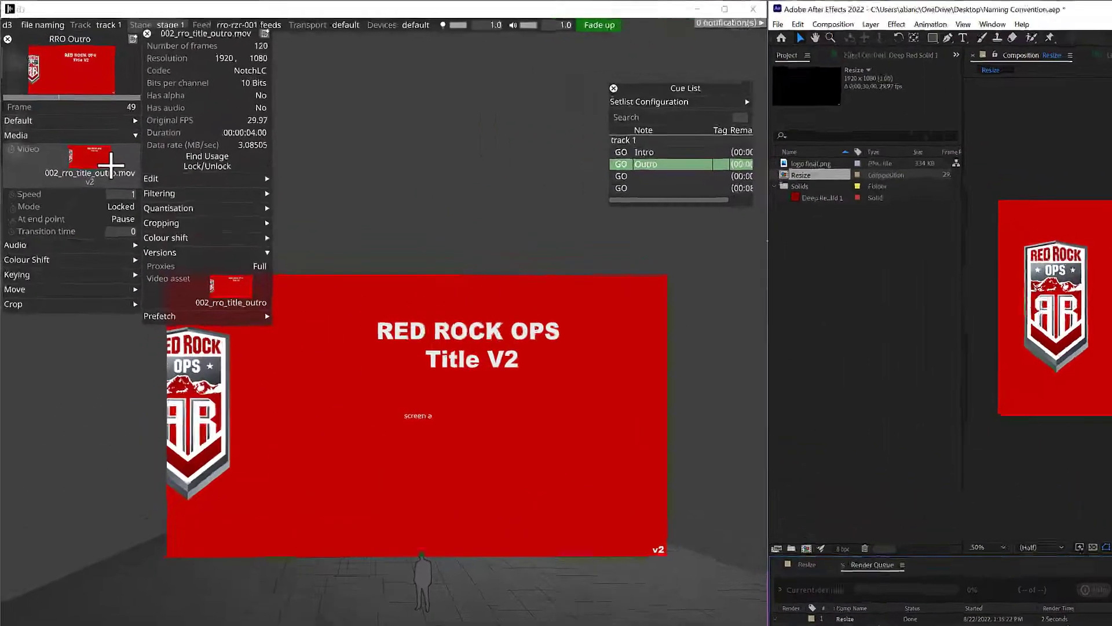
pyautogui.moveTo(110, 166)
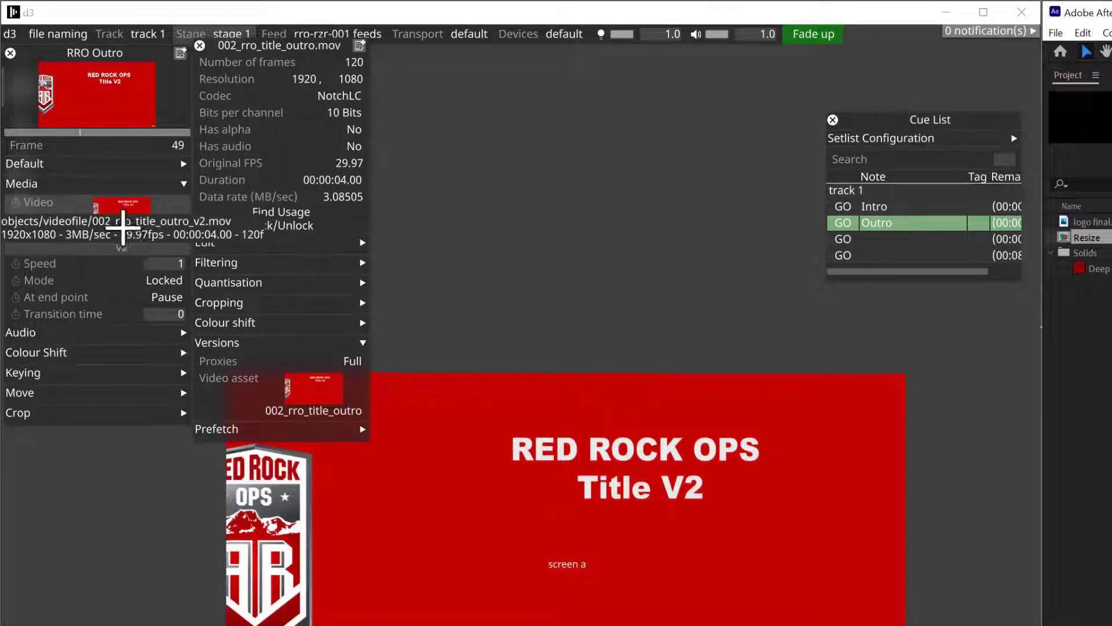
pyautogui.moveTo(123, 227); pyautogui.dragTo(267, 625)
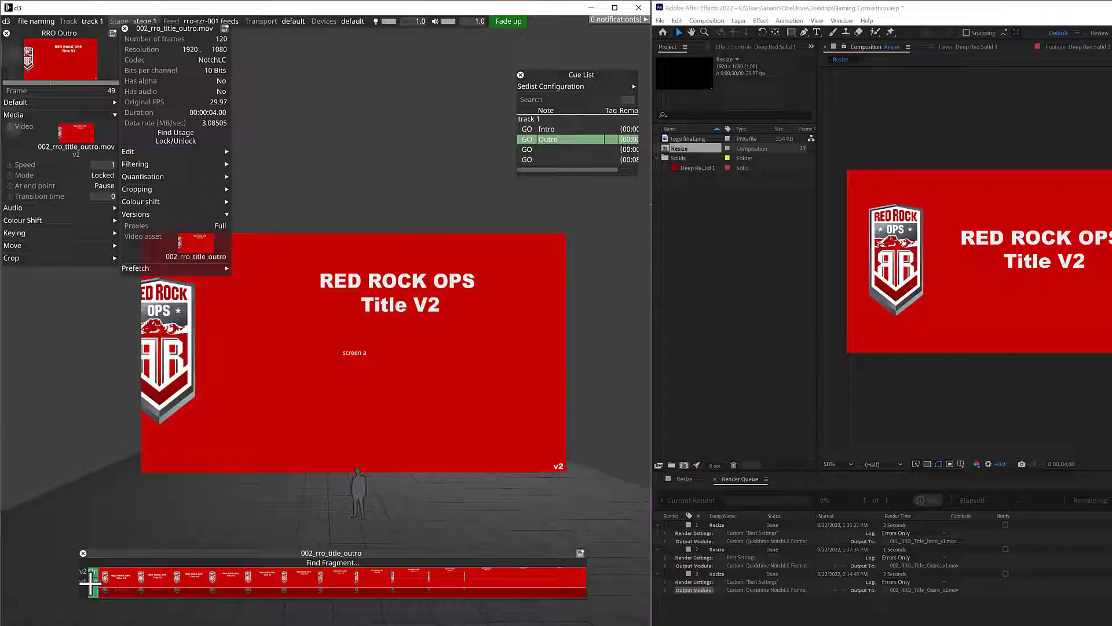
# - Switch the outro clip between v1 and v2 to compare them on stage
pyautogui.click(93, 571)
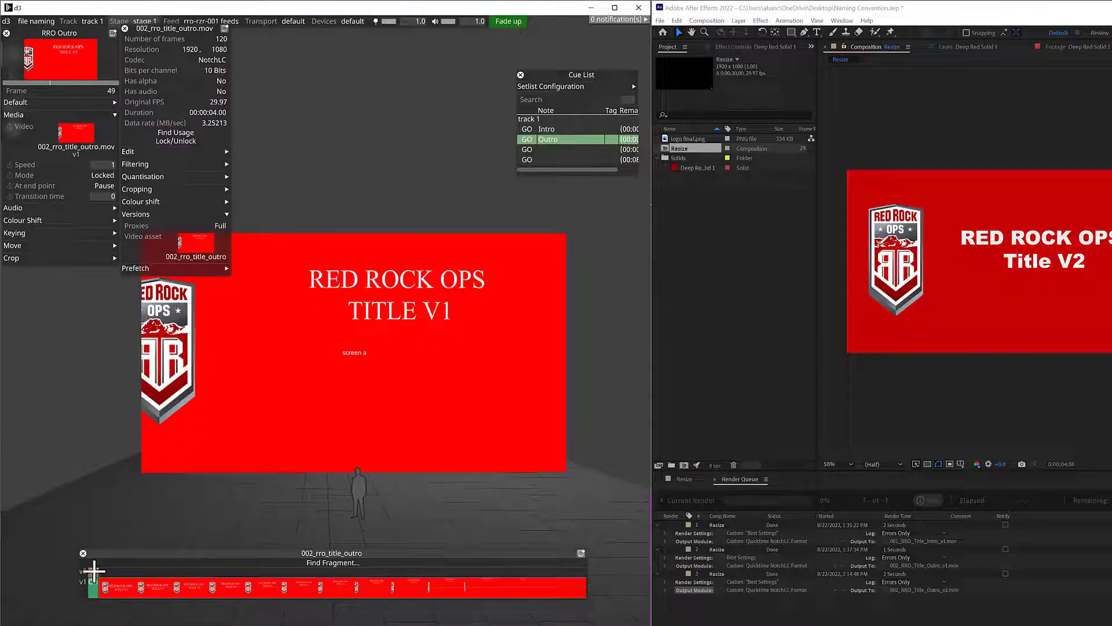
pyautogui.click(94, 570)
pyautogui.click(94, 571)
pyautogui.click(94, 570)
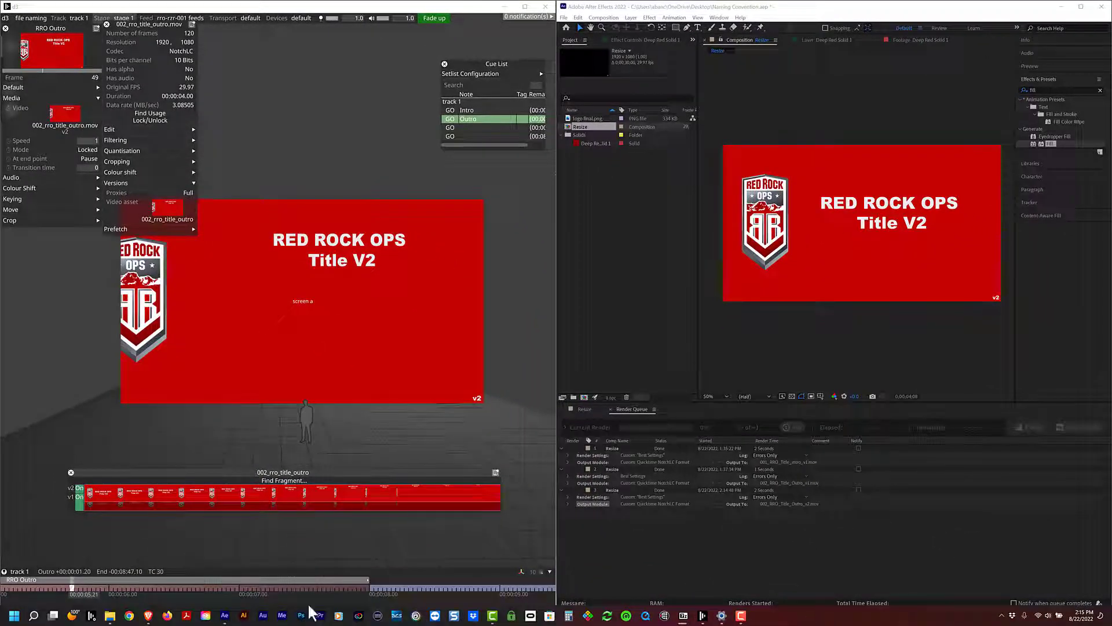
pyautogui.click(110, 617)
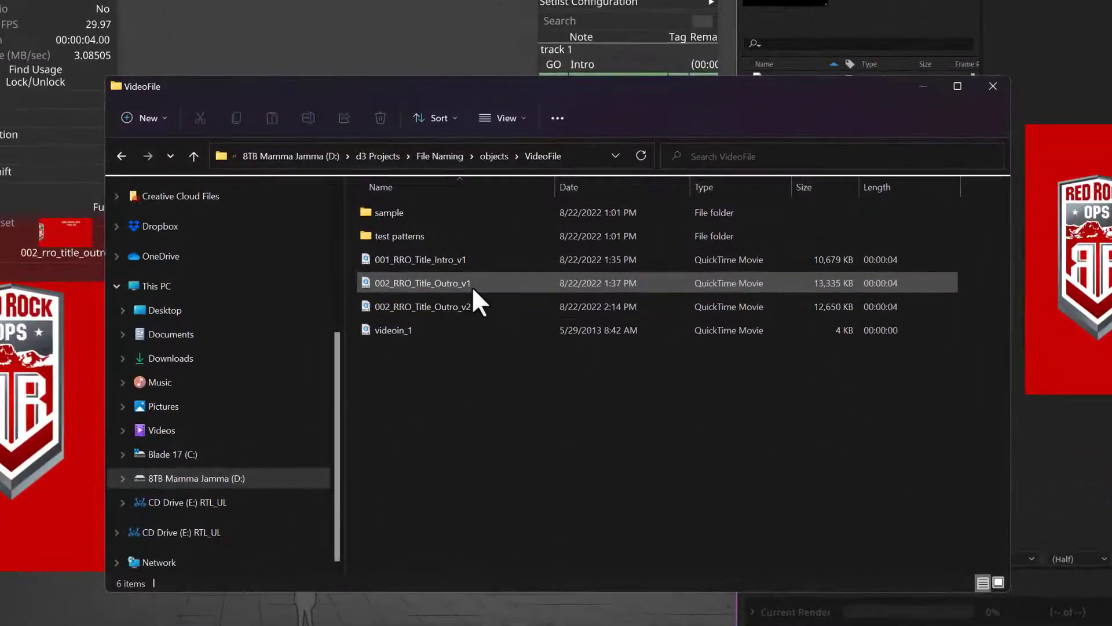
# - Point out the 002_RRO_Title_Outro_v1 and v2 renders in the VideoFile folder
pyautogui.click(400, 237)
pyautogui.click(472, 301)
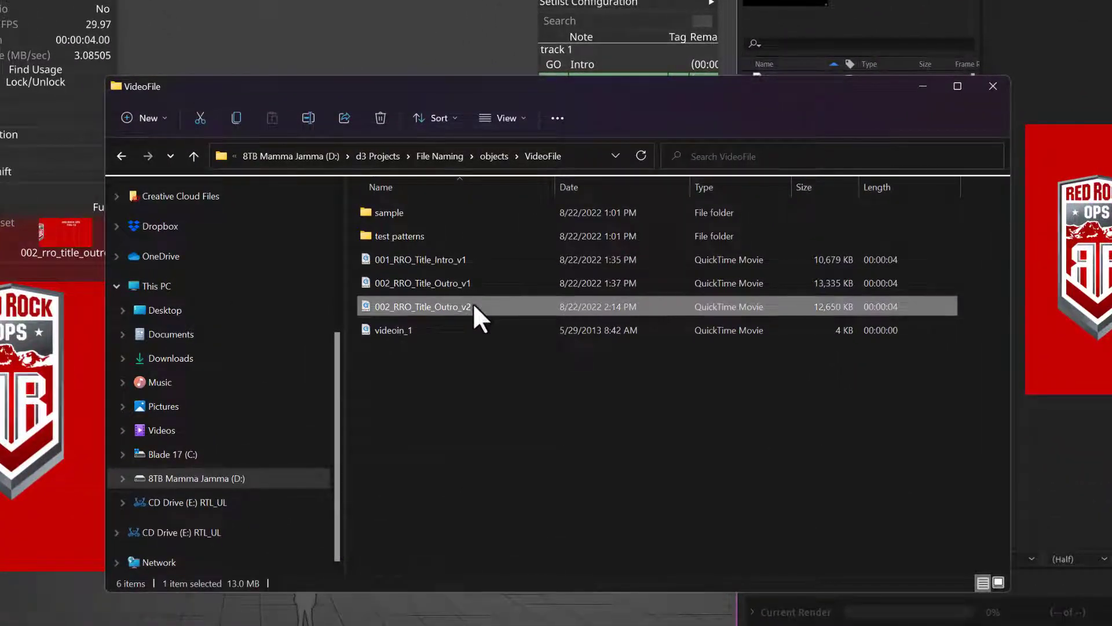
pyautogui.click(492, 391)
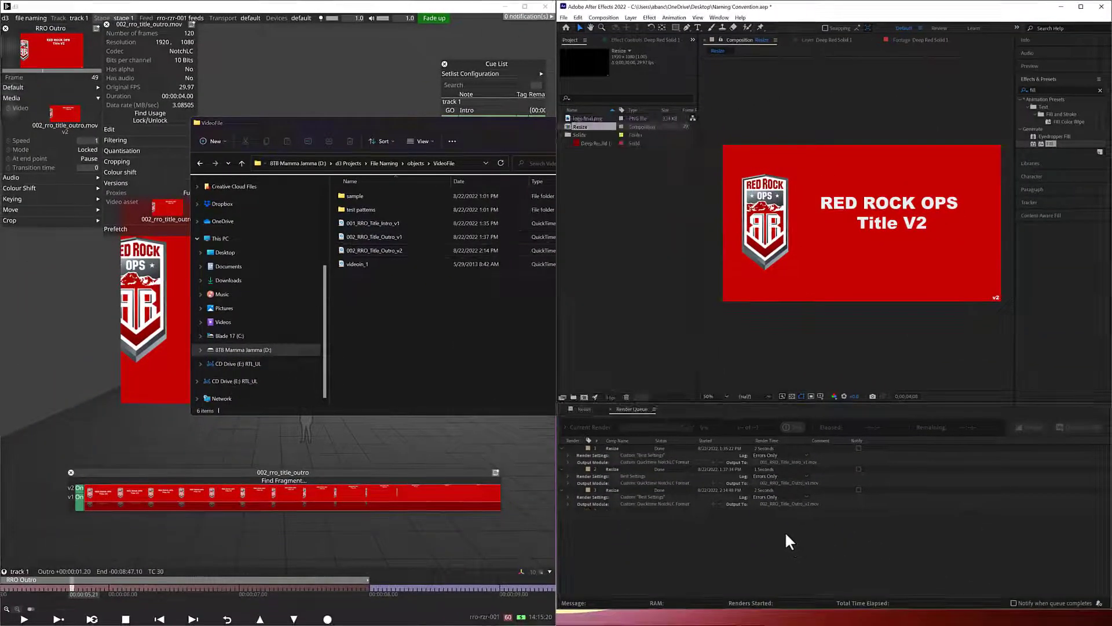
# - Limit the Resize comp's work area to 0–4 s and add it to the render queue
pyautogui.click(585, 408)
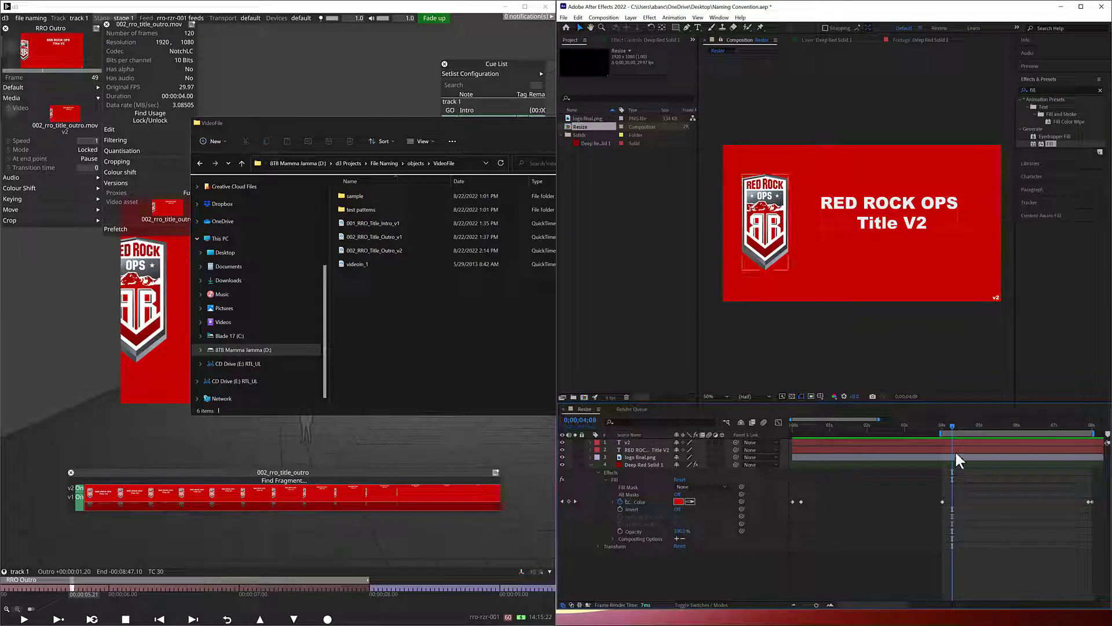
pyautogui.moveTo(995, 434); pyautogui.dragTo(846, 434)
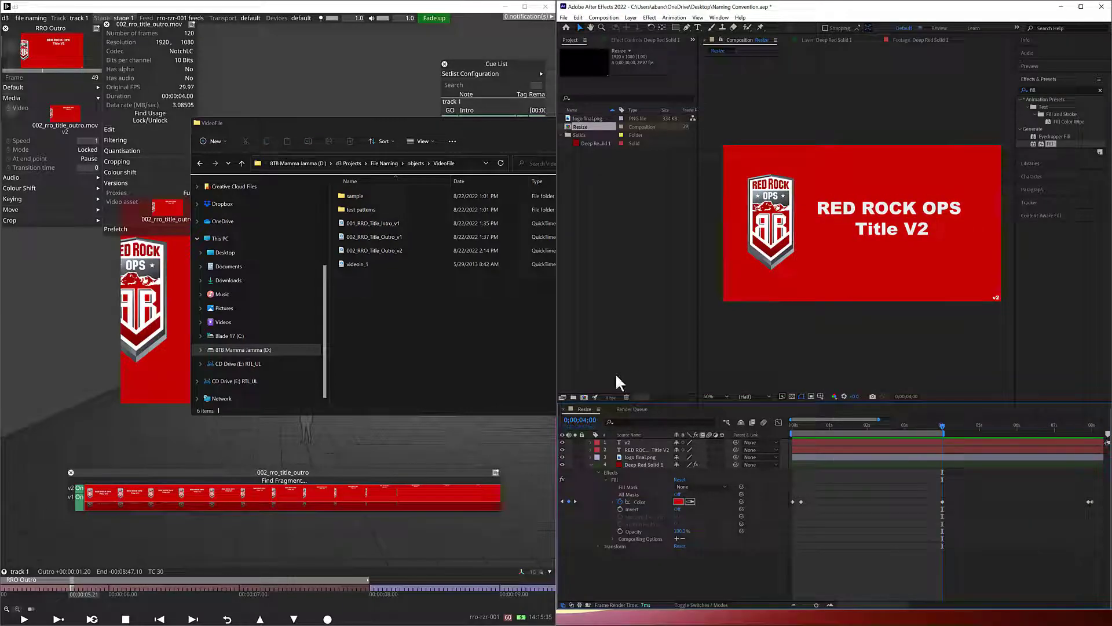
pyautogui.click(603, 17)
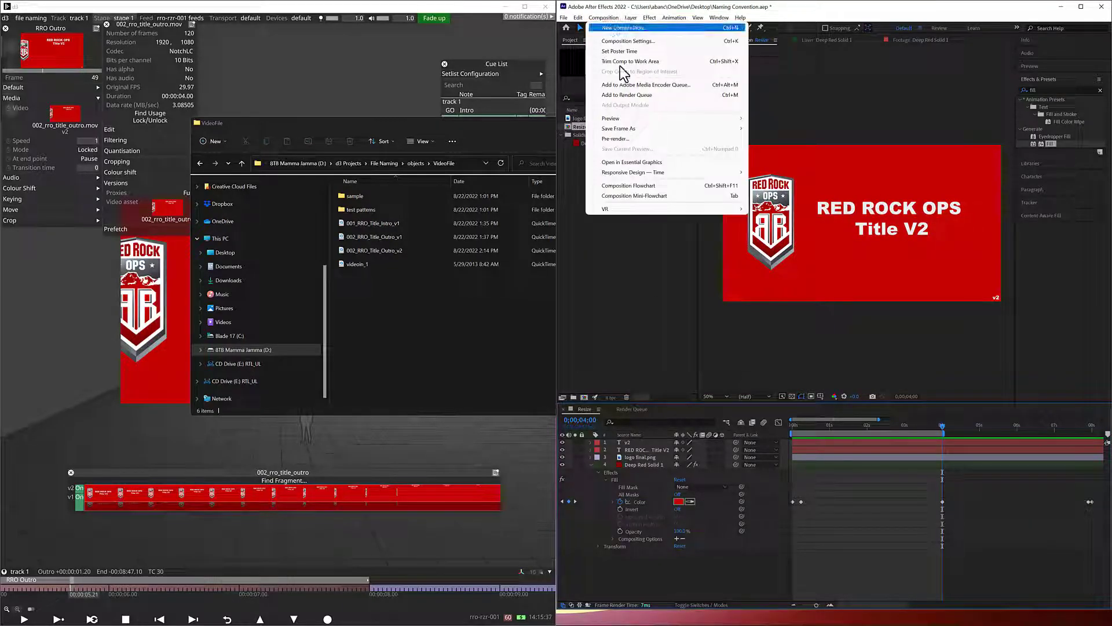
pyautogui.click(643, 92)
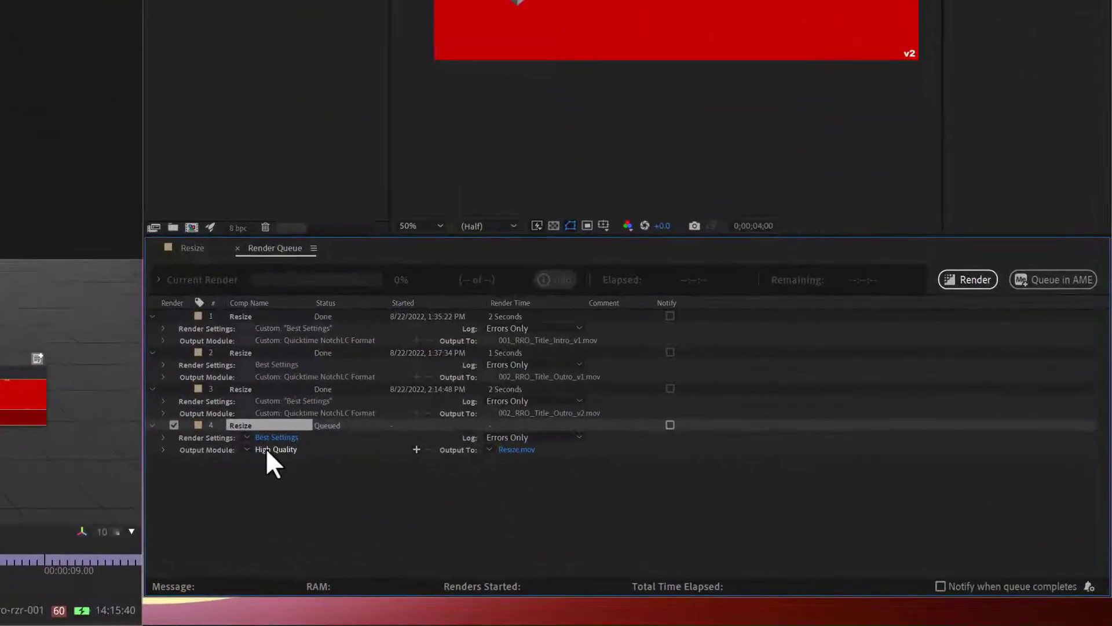
pyautogui.click(267, 449)
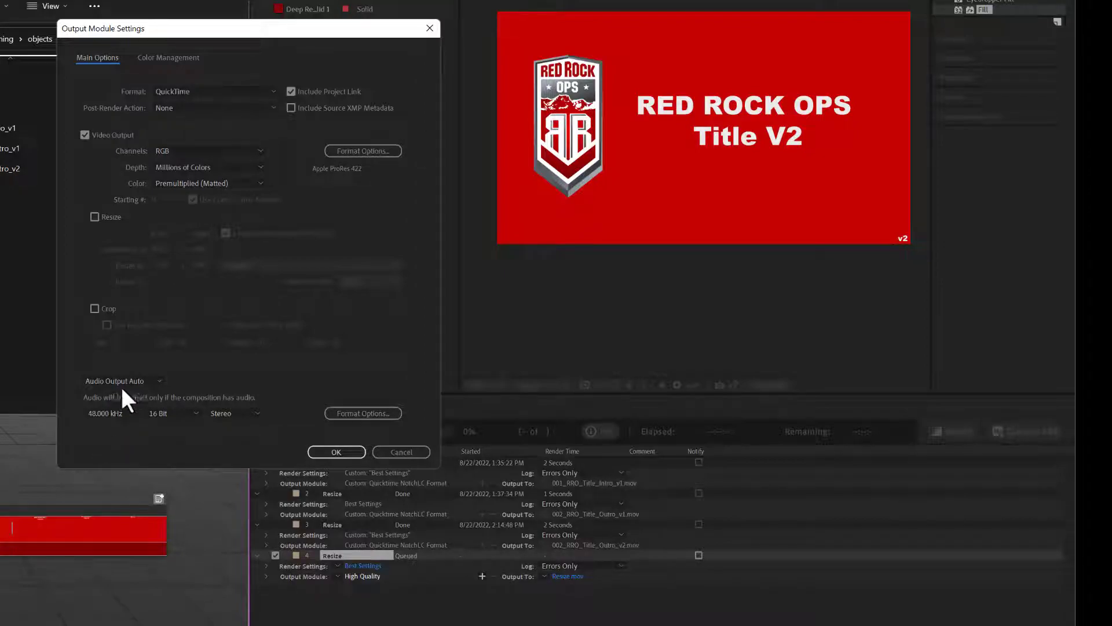
# - Set the output module to Quicktime NotchLC at Optimal quality, RGB channels, audio off
pyautogui.click(156, 381)
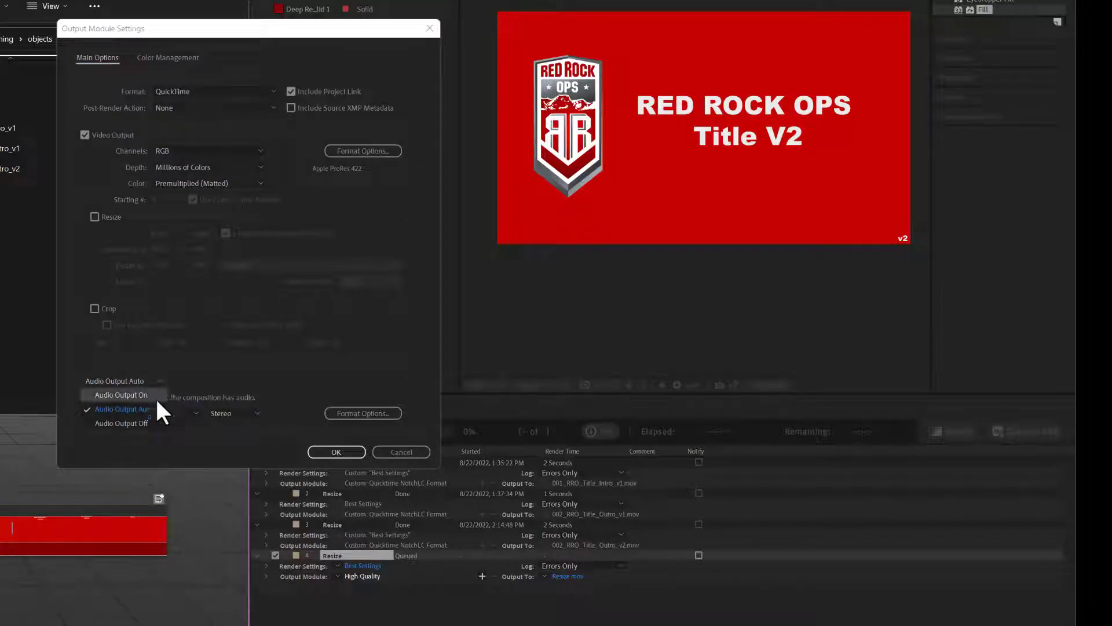
pyautogui.click(148, 425)
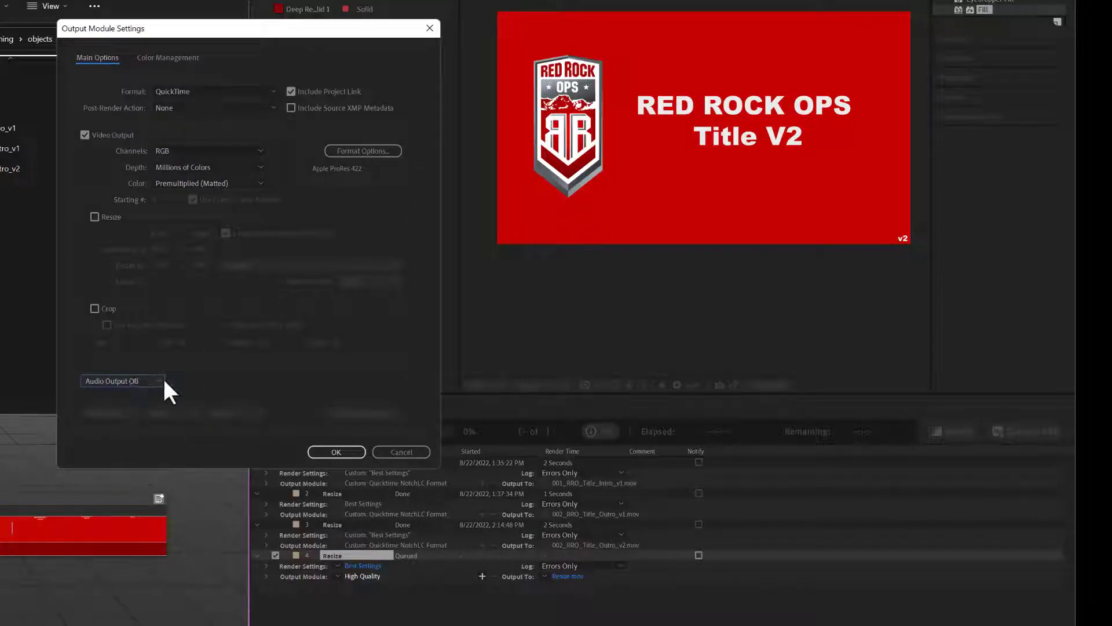
pyautogui.click(193, 88)
pyautogui.click(228, 247)
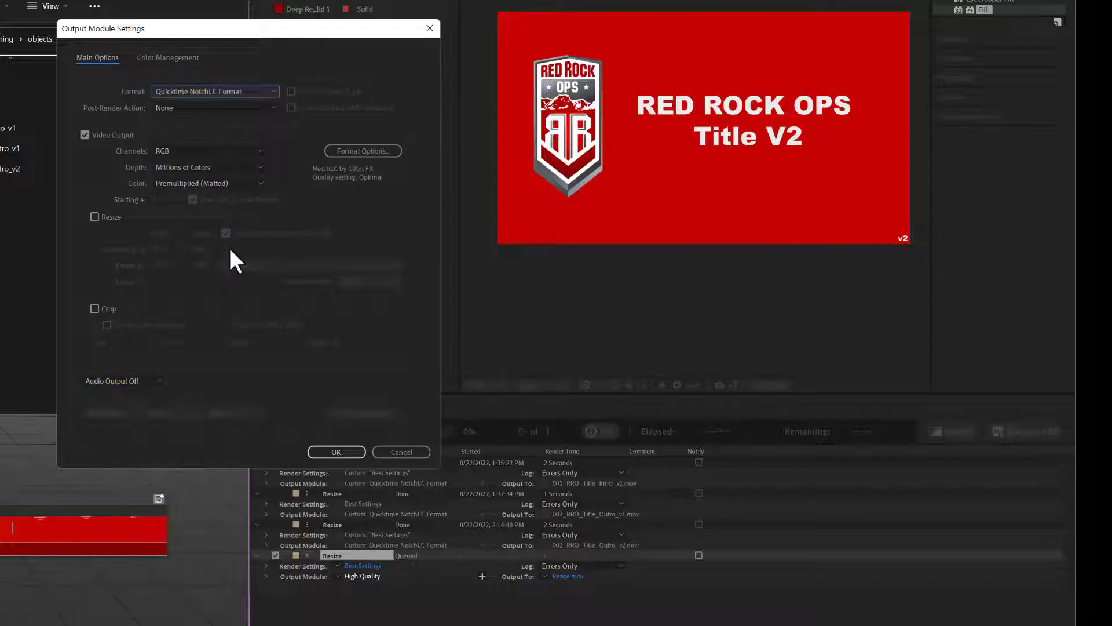
pyautogui.click(363, 151)
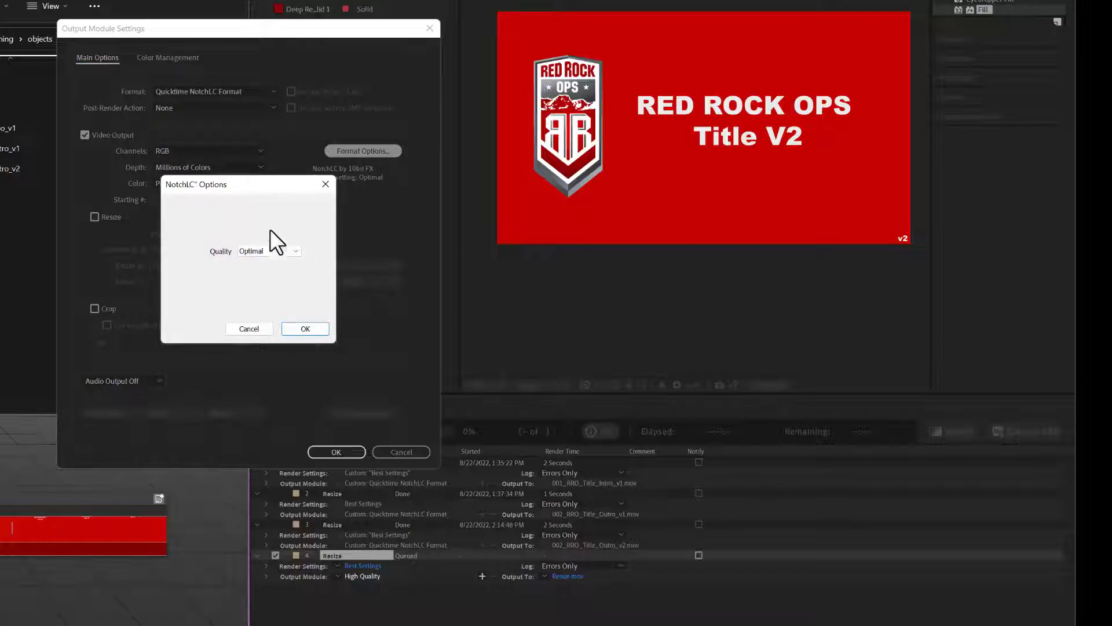
pyautogui.click(301, 328)
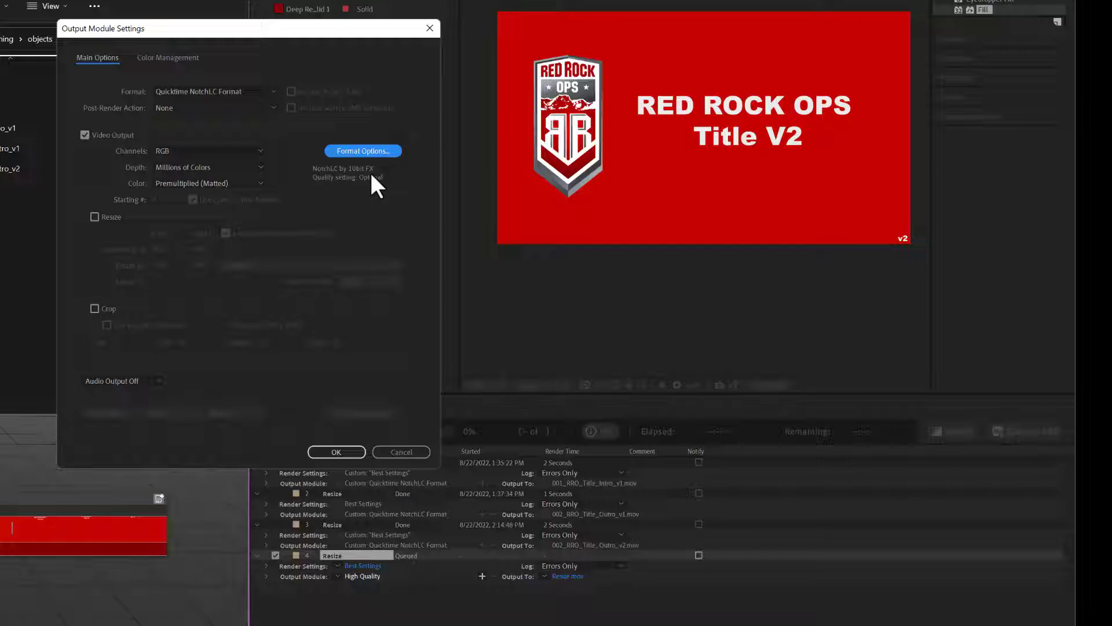
pyautogui.click(250, 150)
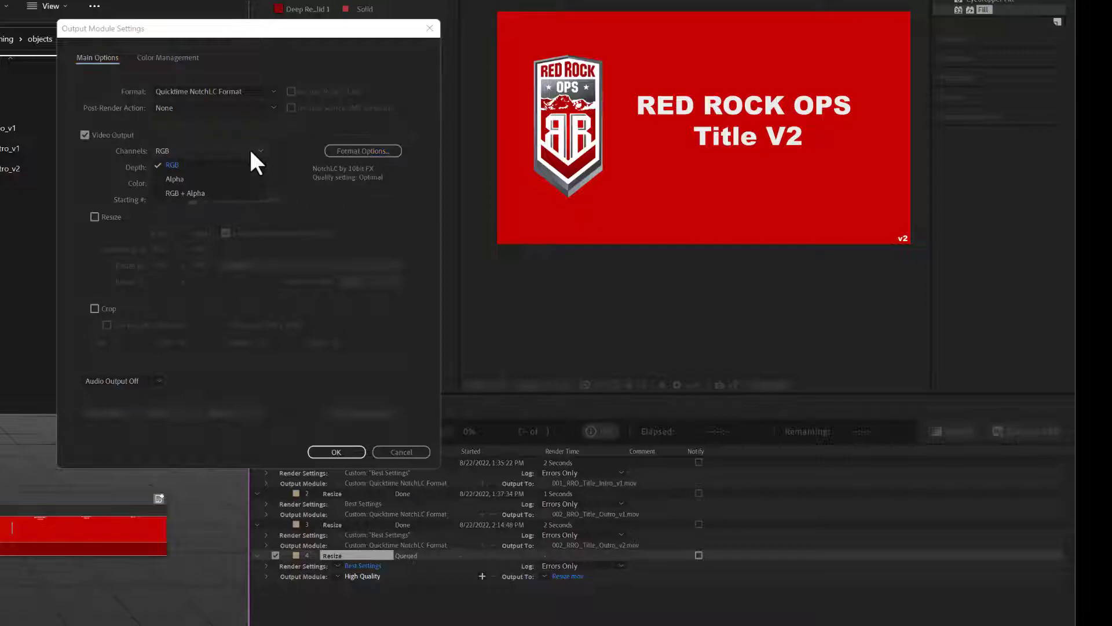
pyautogui.click(219, 165)
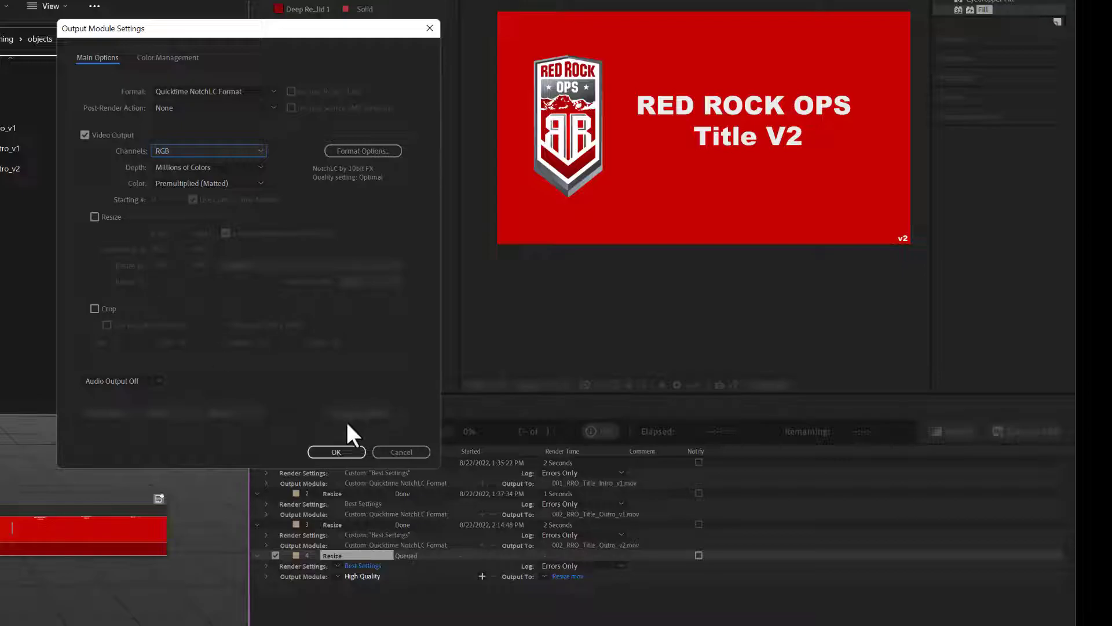
pyautogui.click(336, 451)
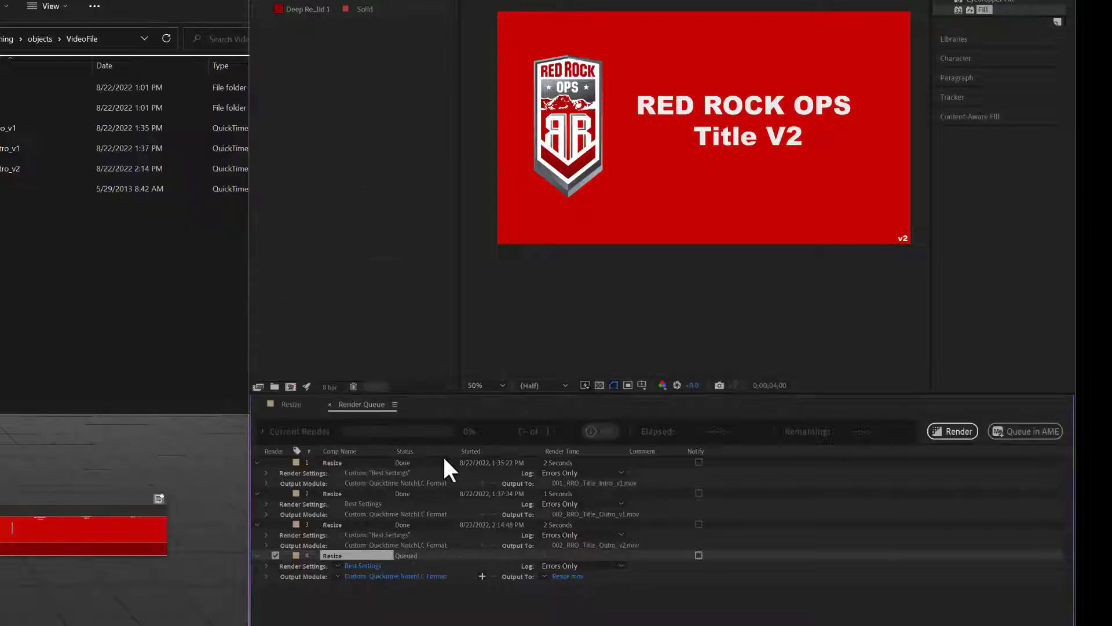
# - Set the render's output file to 001_RRO_Title_Intro_v2.mov
pyautogui.click(568, 575)
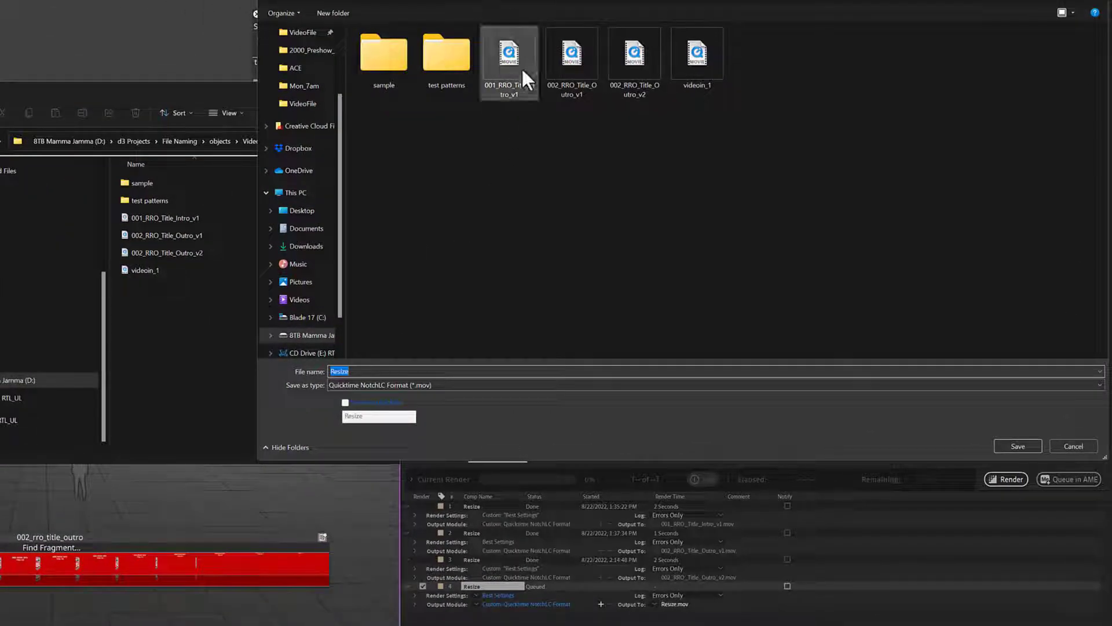
pyautogui.click(516, 64)
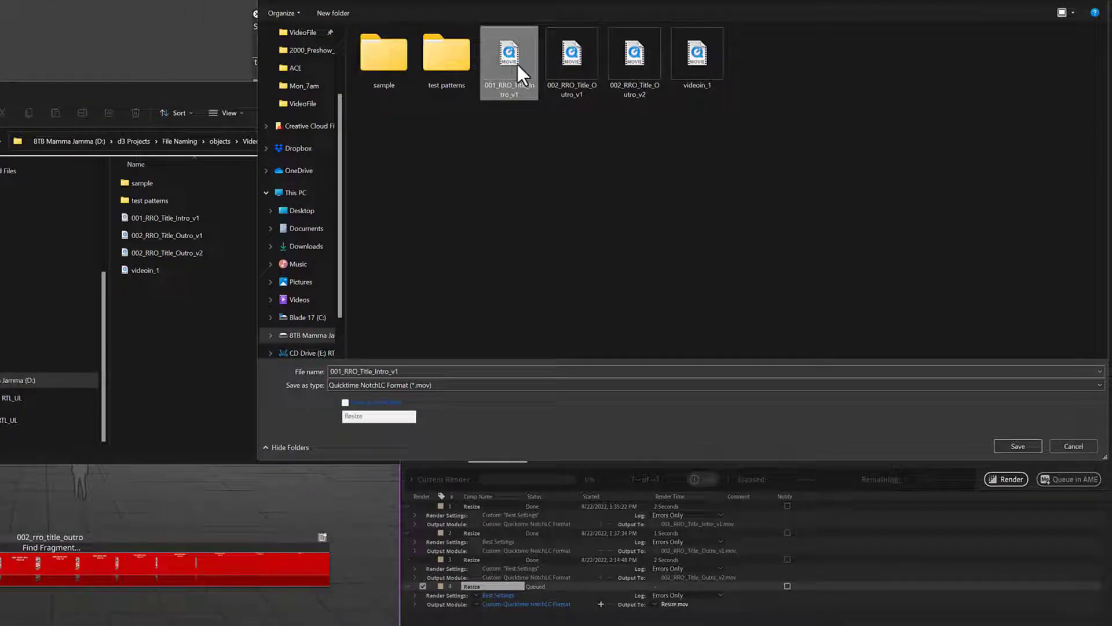
pyautogui.click(414, 372)
pyautogui.click(415, 371)
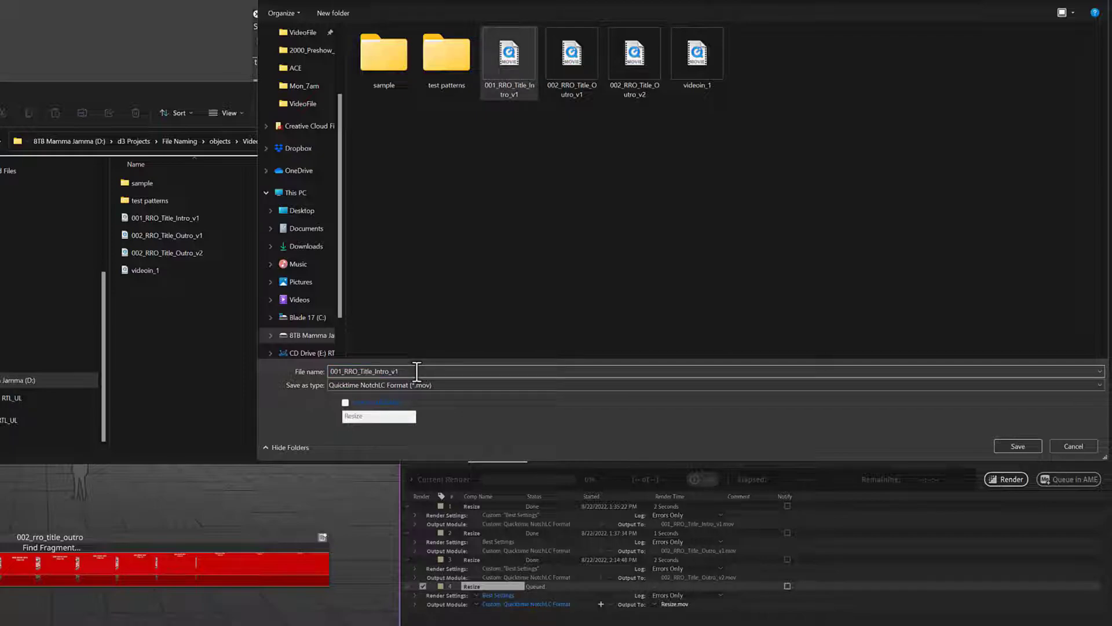
pyautogui.press('BackSpace')
pyautogui.write('2')
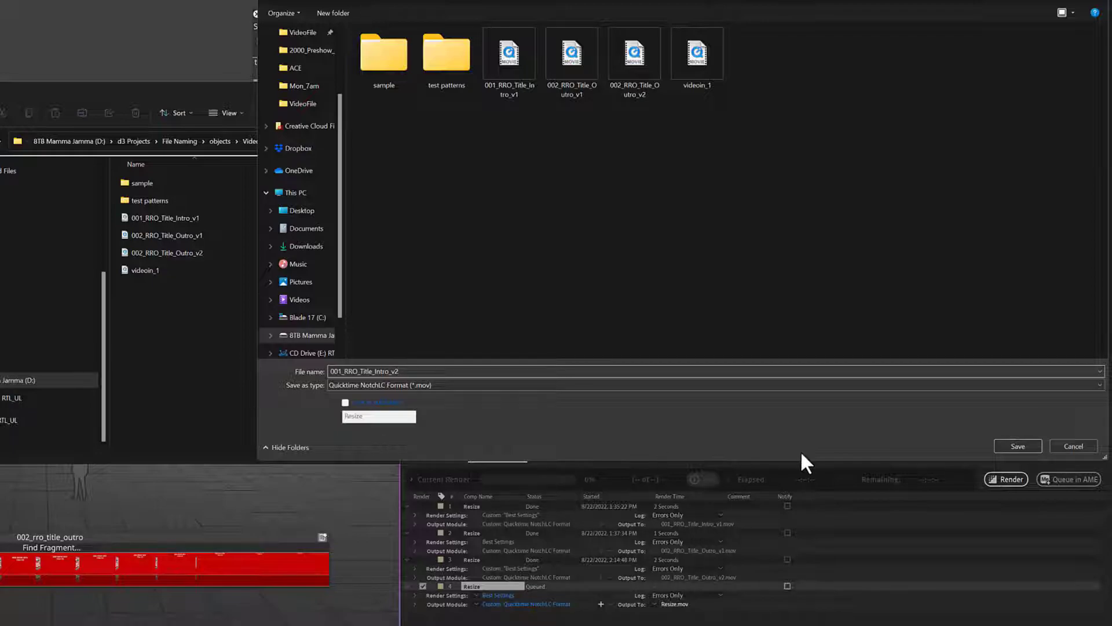
pyautogui.press('Return')
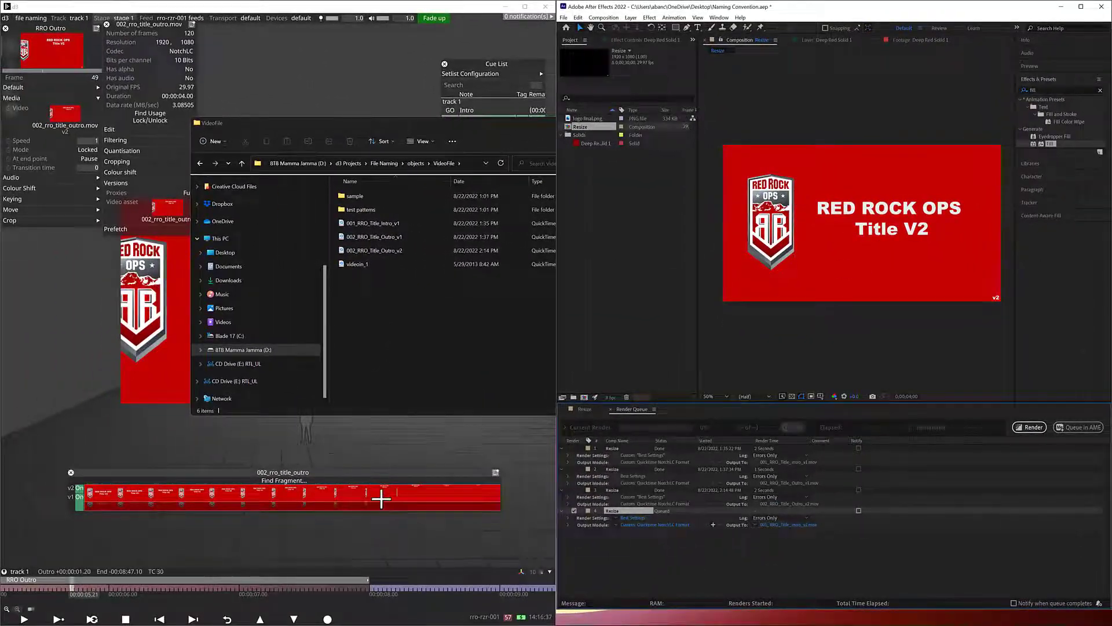
# - Close the outro clip editor, move playback into RRO Intro, and preview the Resize comp past four seconds
pyautogui.click(70, 472)
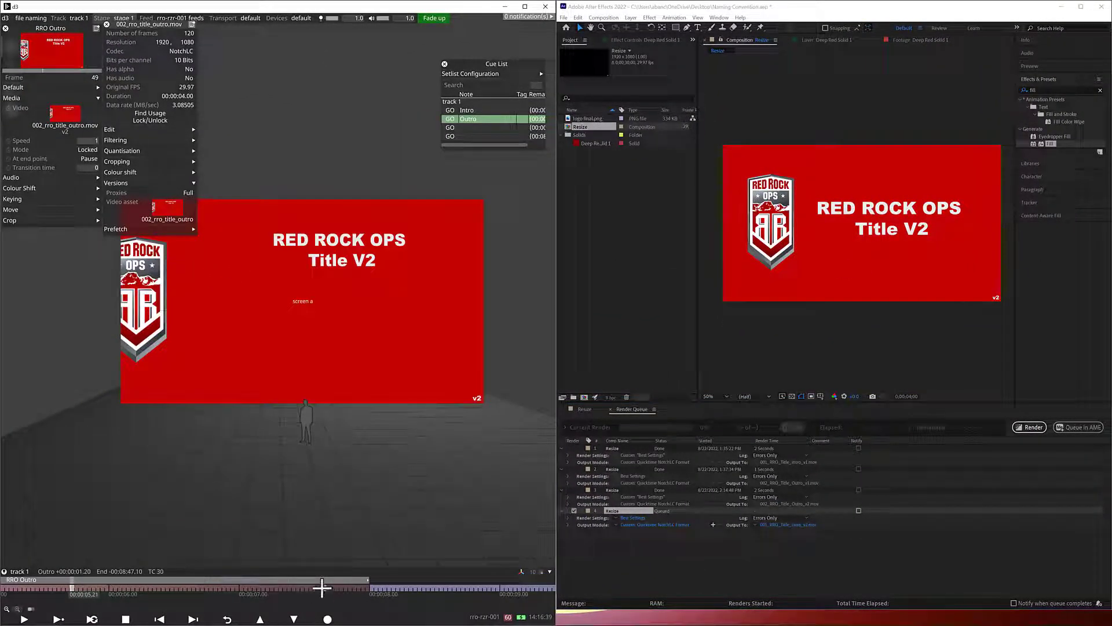
pyautogui.moveTo(241, 587)
pyautogui.mouseDown()
pyautogui.moveTo(280, 589)
pyautogui.moveTo(228, 588)
pyautogui.moveTo(285, 587)
pyautogui.moveTo(257, 587)
pyautogui.mouseUp()
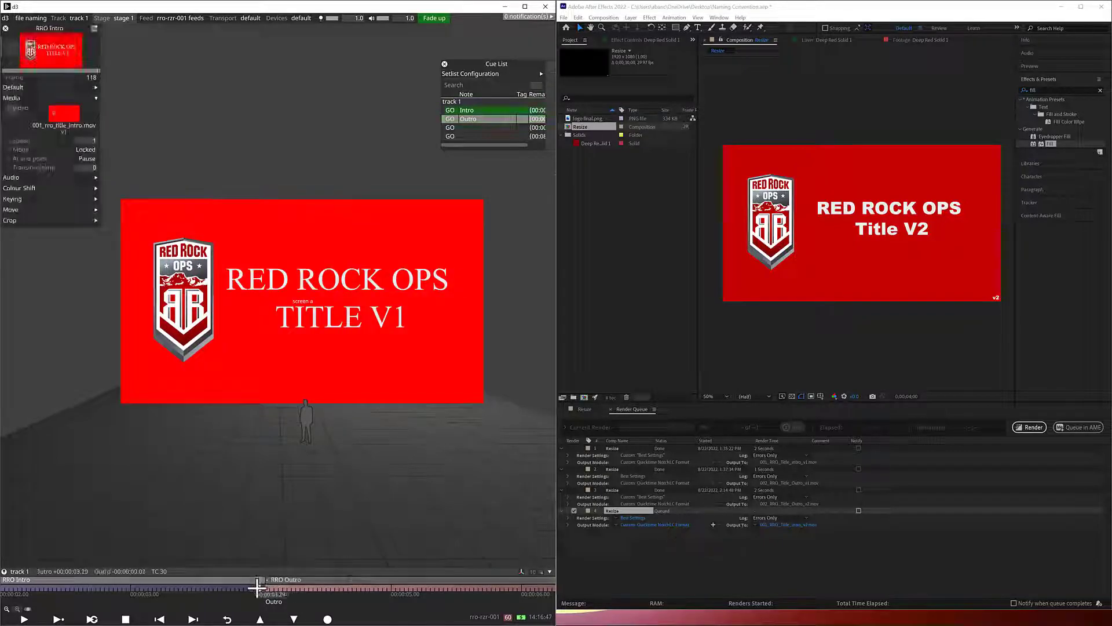
pyautogui.click(582, 409)
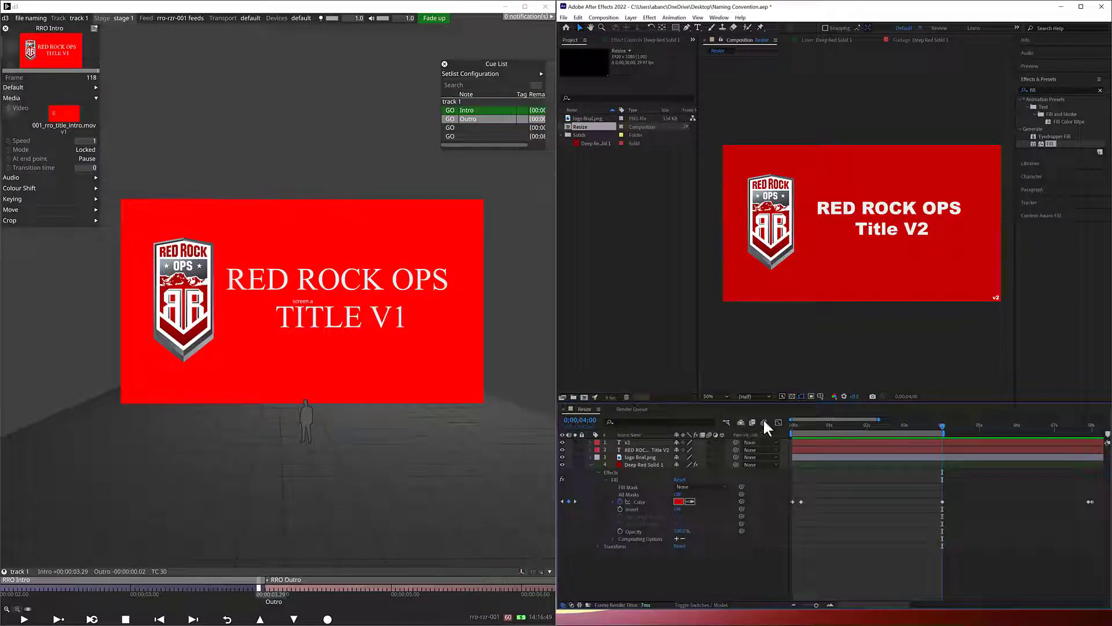
pyautogui.moveTo(935, 424)
pyautogui.mouseDown()
pyautogui.moveTo(965, 425)
pyautogui.moveTo(904, 423)
pyautogui.moveTo(952, 423)
pyautogui.mouseUp()
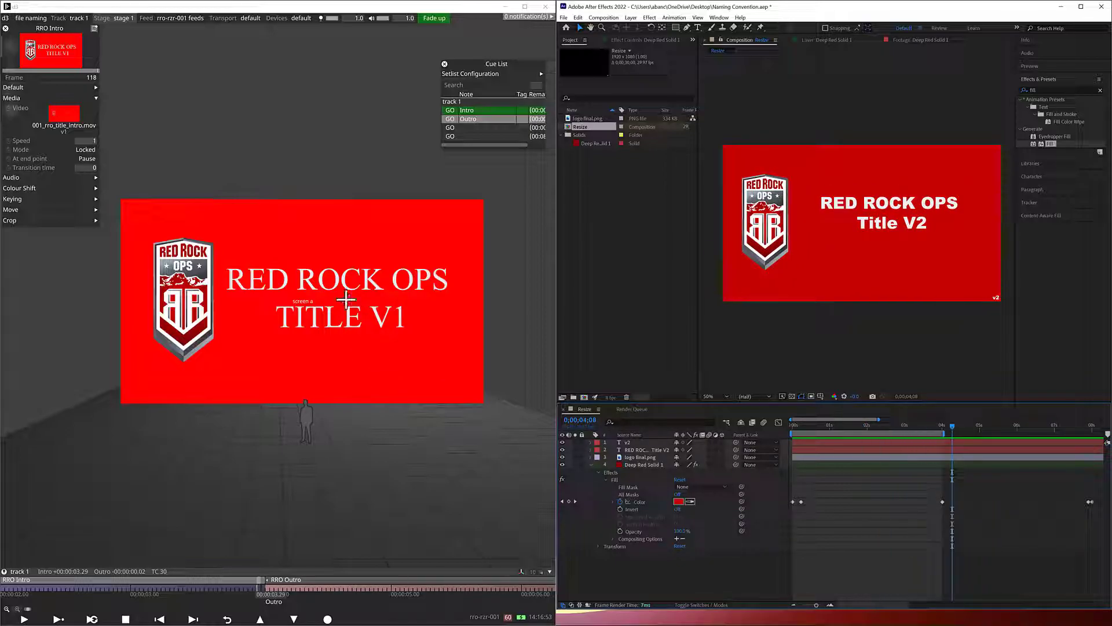
# - Bring up the 001_rro_title_intro.mov details and its editor strip, nudge the strip up, then close it
pyautogui.click(58, 117)
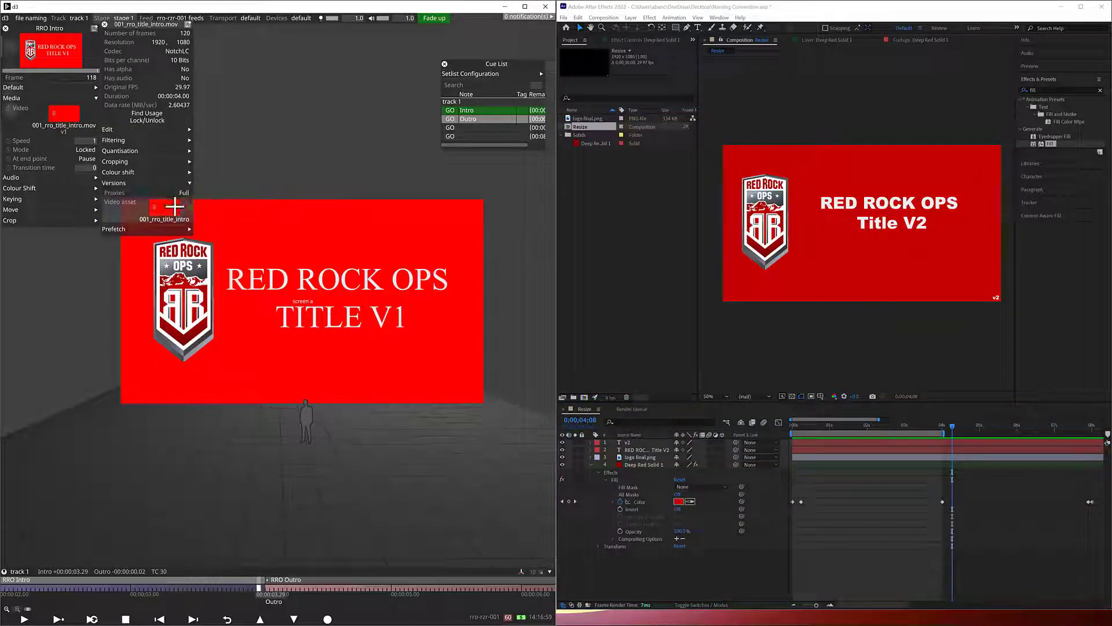
pyautogui.click(172, 207)
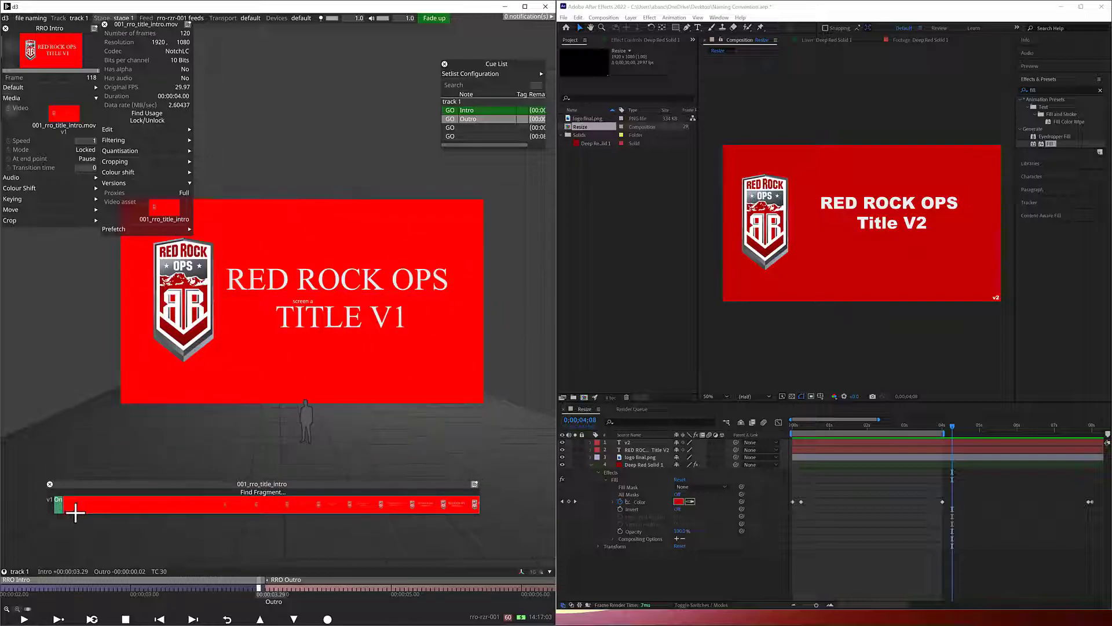
pyautogui.moveTo(62, 498); pyautogui.dragTo(63, 487)
pyautogui.click(51, 473)
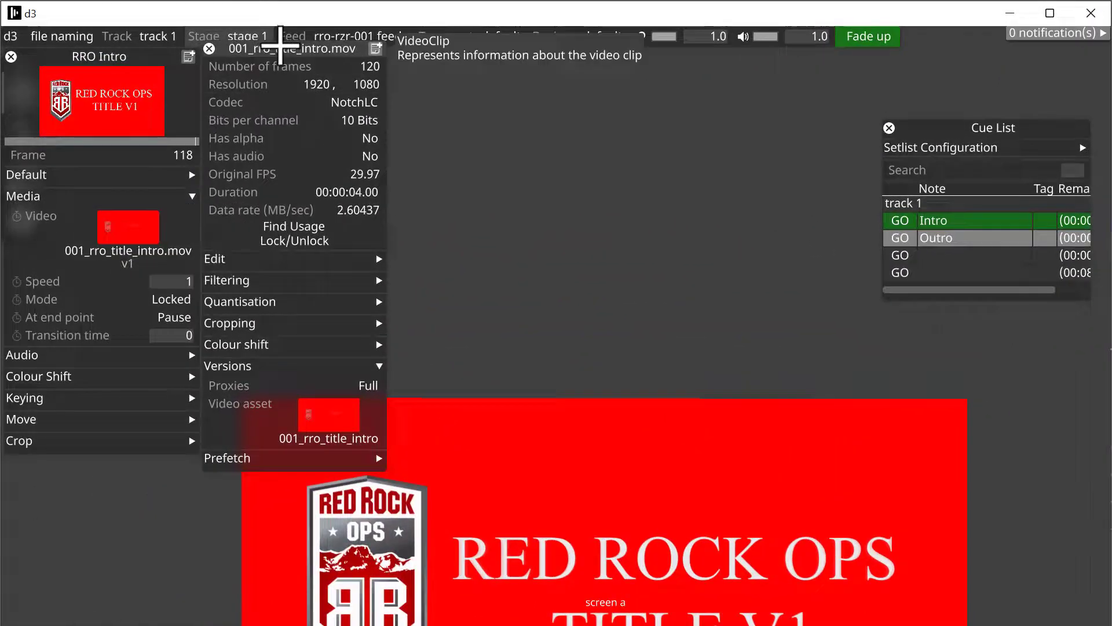
# - Drag the 001_rro_title_intro.mov details popup down and right, clear of the Intro layer settings
pyautogui.moveTo(281, 45); pyautogui.dragTo(373, 101)
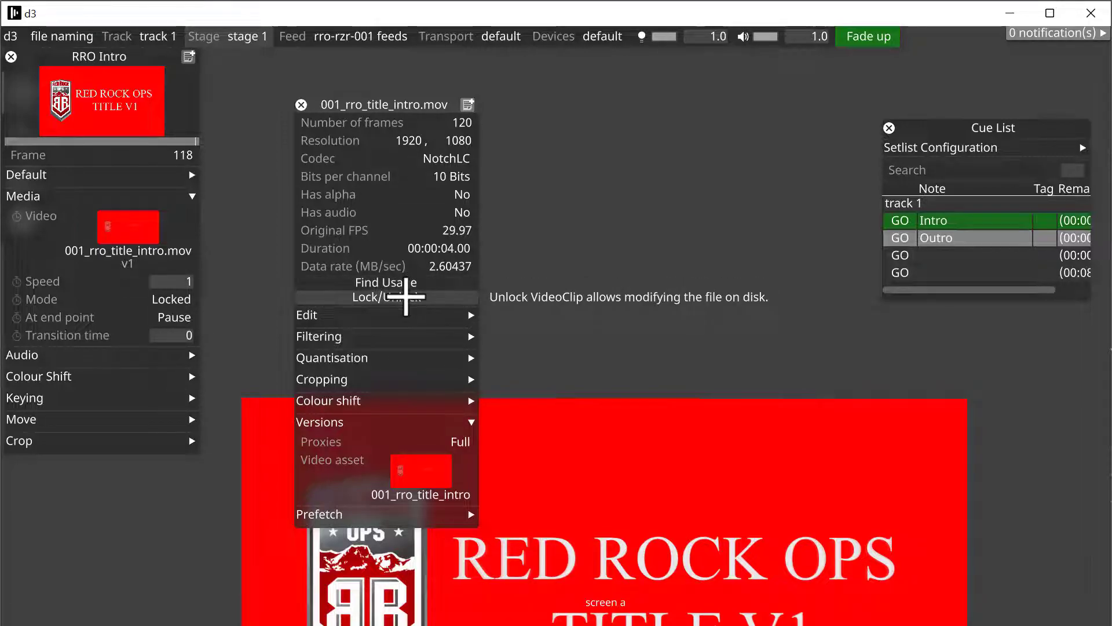
pyautogui.moveTo(404, 105); pyautogui.dragTo(531, 142)
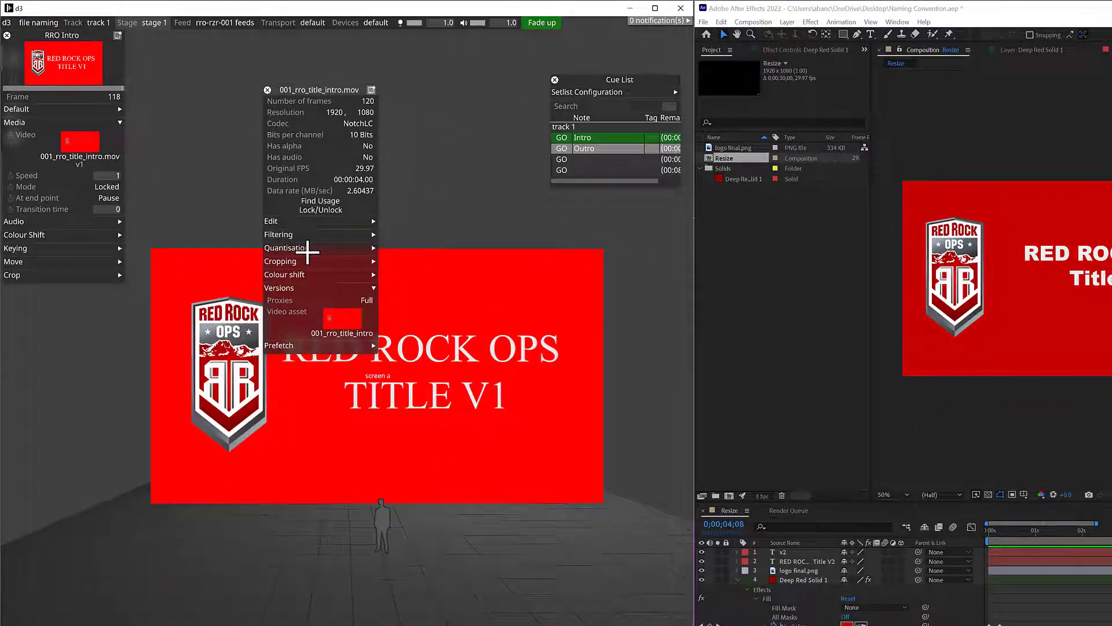
# - Show the intro clip's available versions and dock the versions strip at the bottom
pyautogui.click(331, 316)
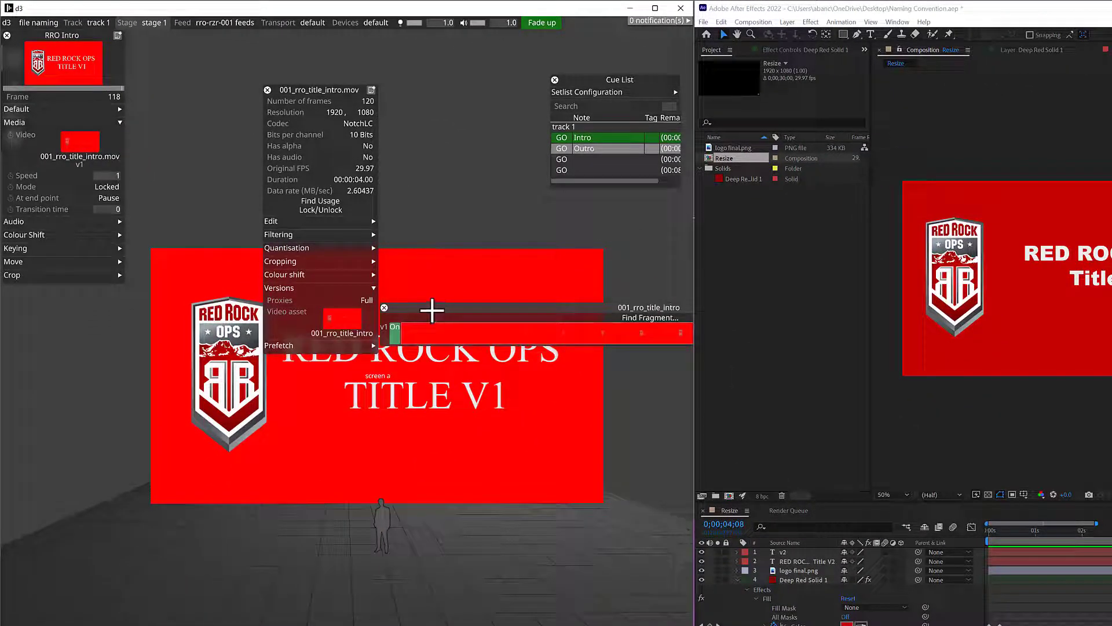
pyautogui.moveTo(434, 311); pyautogui.dragTo(152, 537)
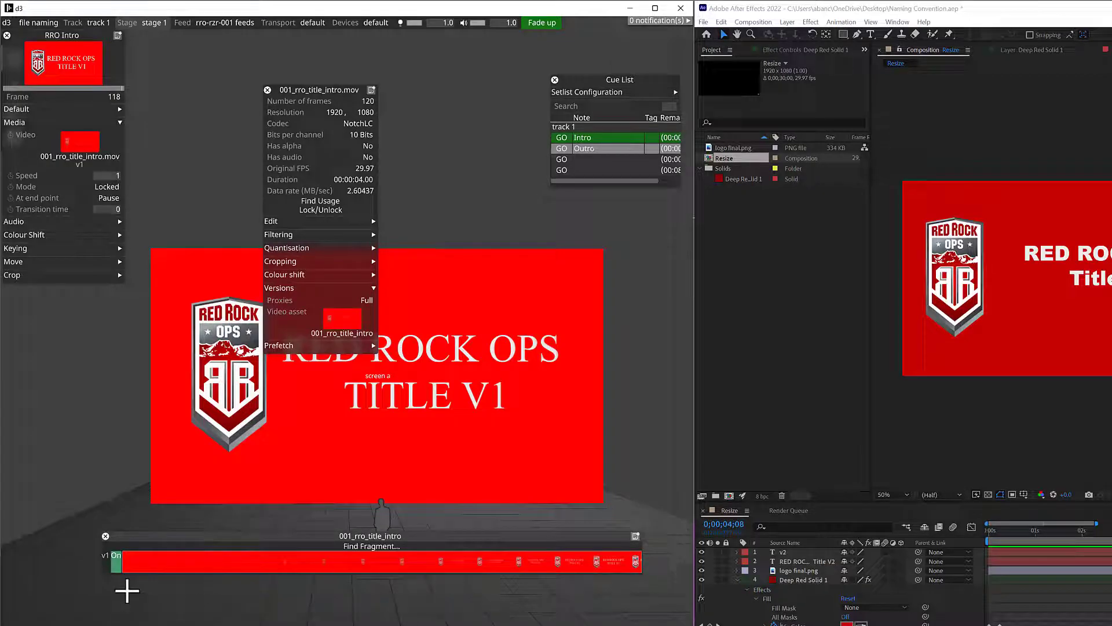
pyautogui.moveTo(222, 535); pyautogui.dragTo(214, 542)
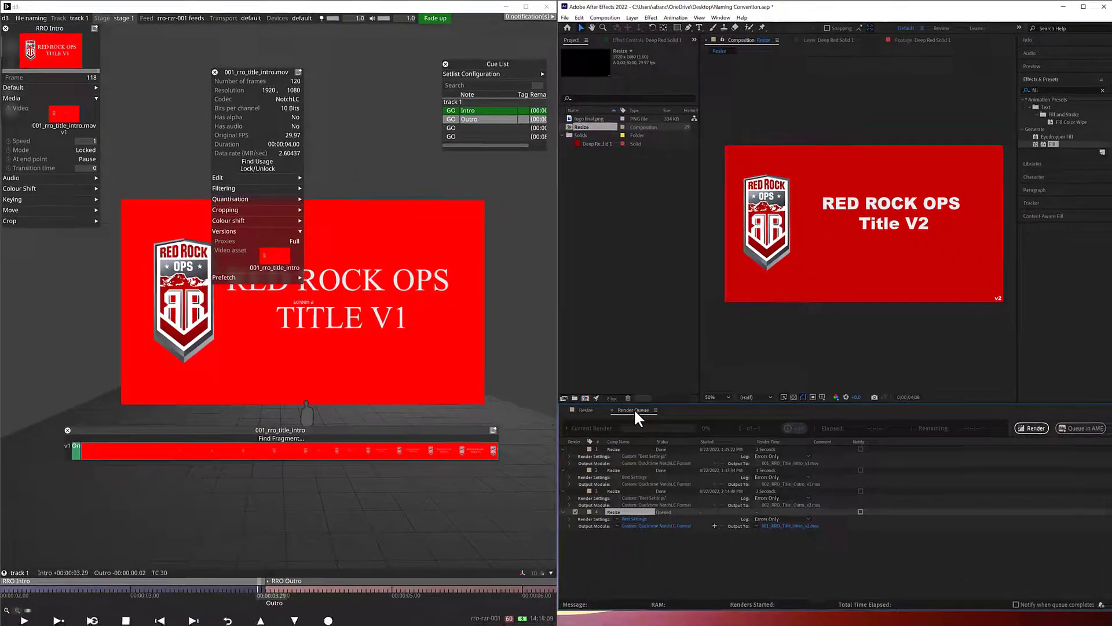
# - Render the queued Title V2 intro from After Effects' Render Queue, then return to d3
pyautogui.click(788, 510)
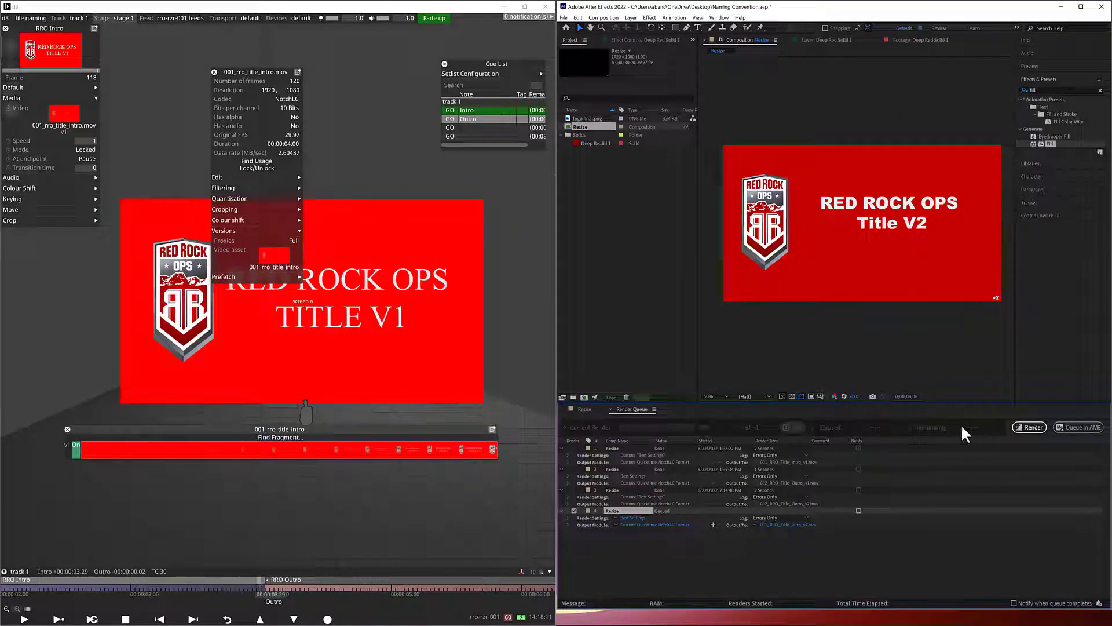
pyautogui.click(1033, 427)
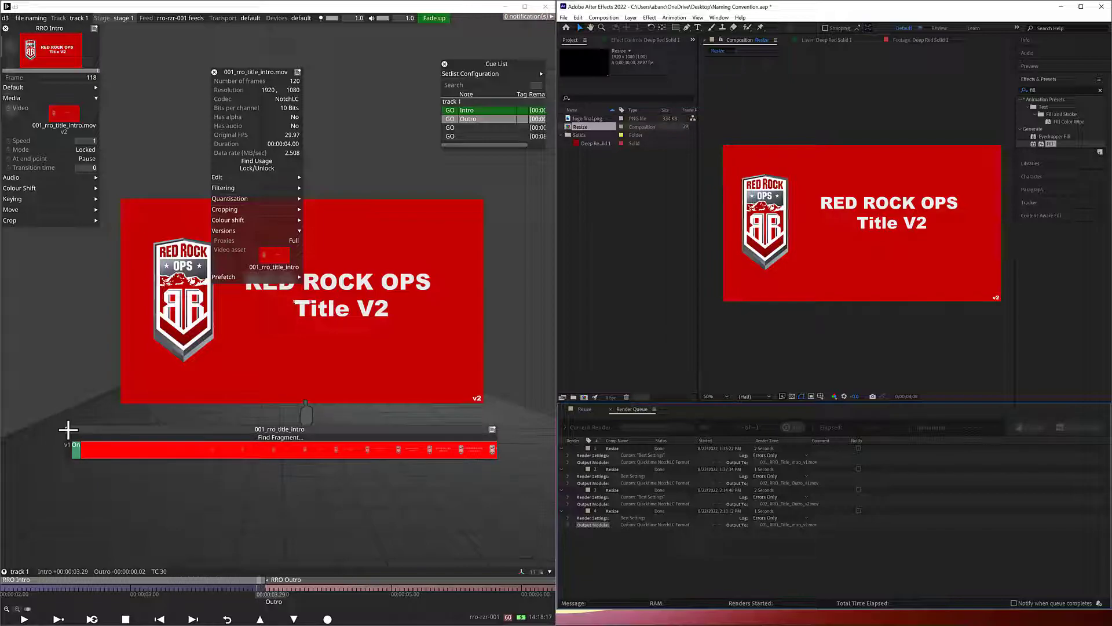
pyautogui.click(68, 429)
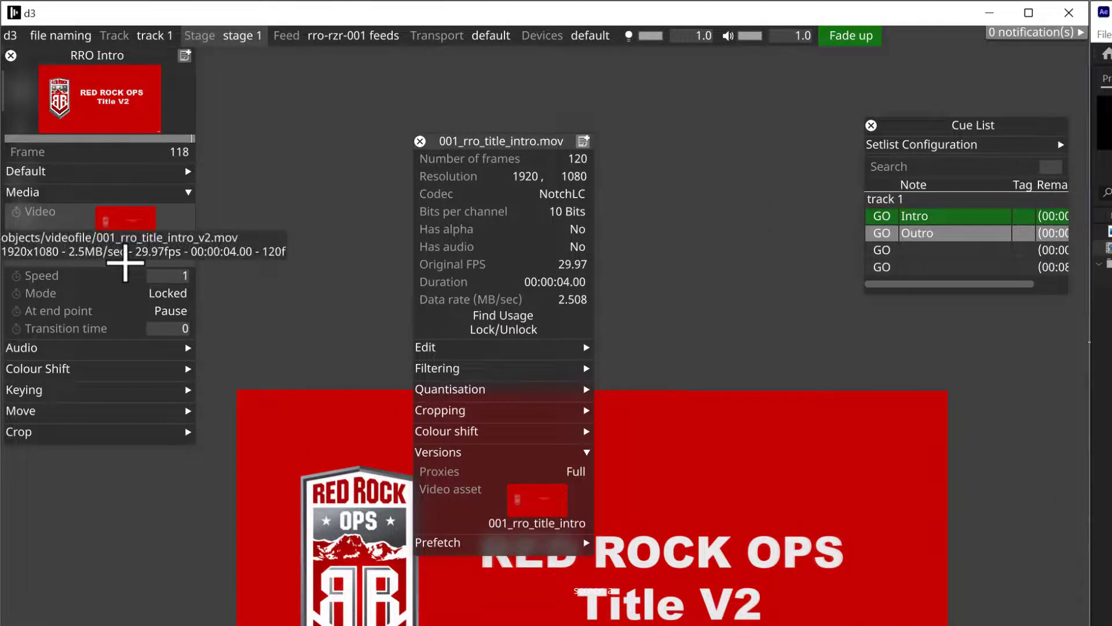
# - Pick version v2 in the intro clip's versions strip, then close the clip details and versions strip
pyautogui.click(537, 500)
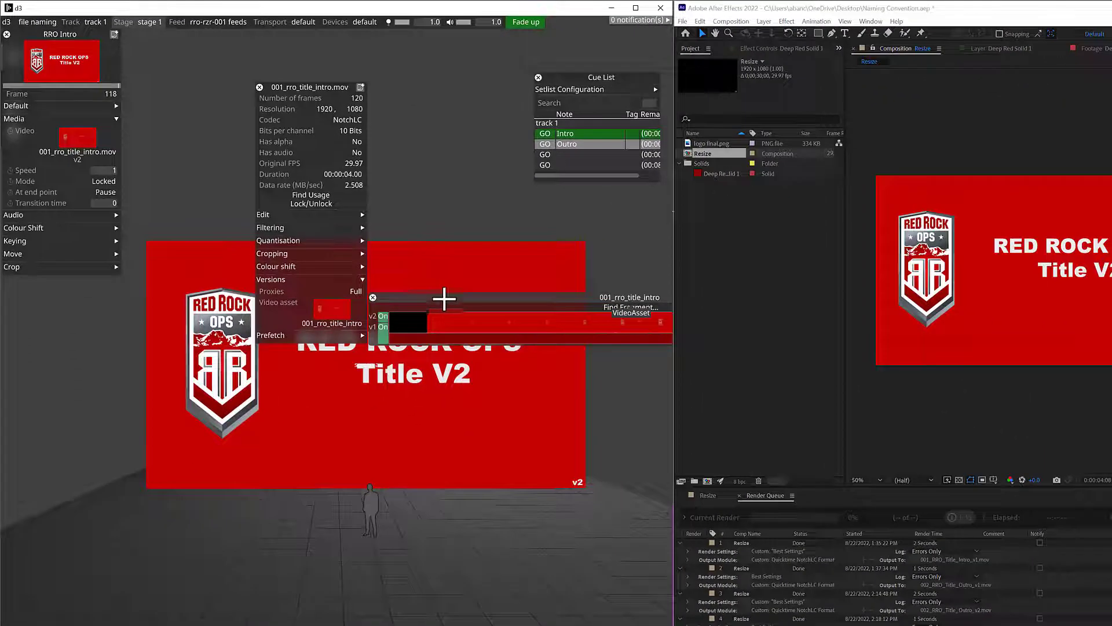
pyautogui.moveTo(457, 308); pyautogui.dragTo(123, 590)
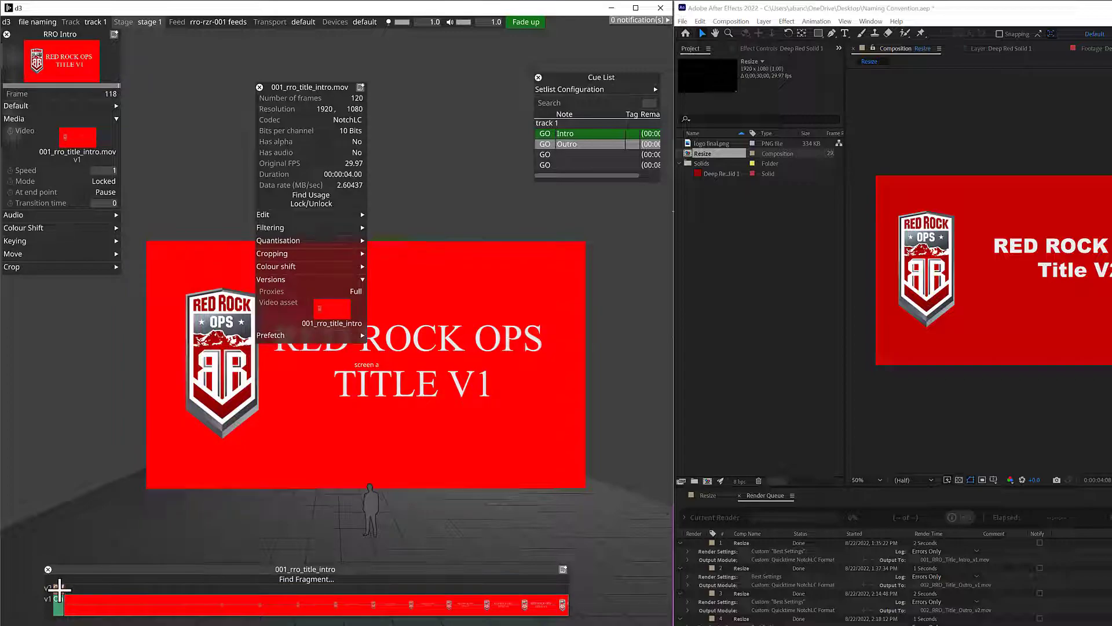
pyautogui.click(58, 588)
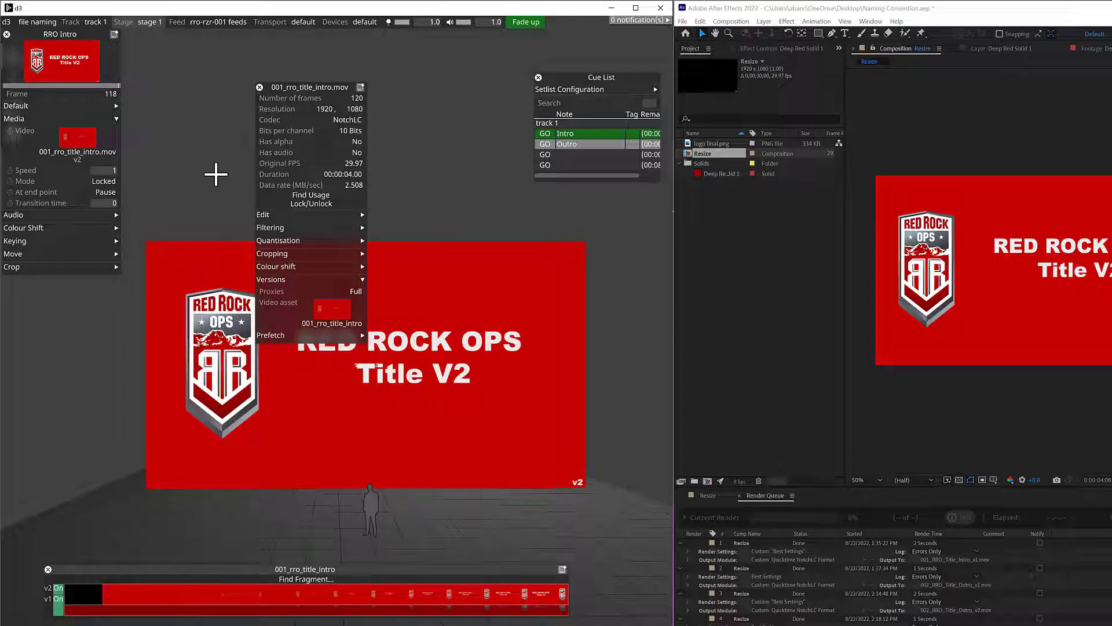
pyautogui.click(257, 87)
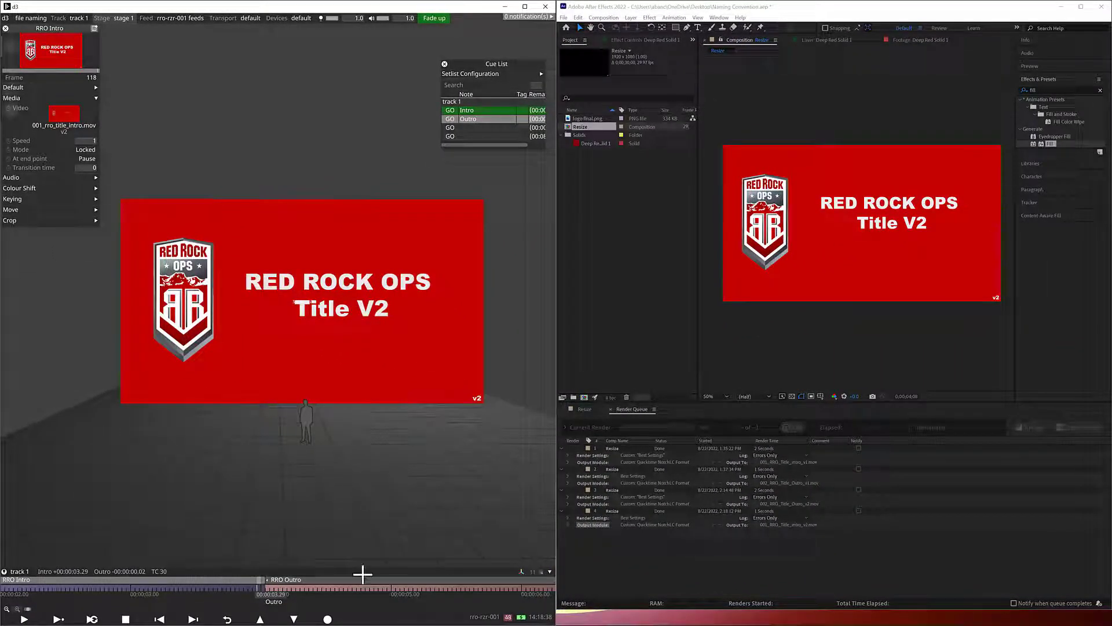
# - Rewind into the intro, play the section, and advance to the Outro cue to check Title V2
pyautogui.moveTo(260, 580); pyautogui.dragTo(5, 582)
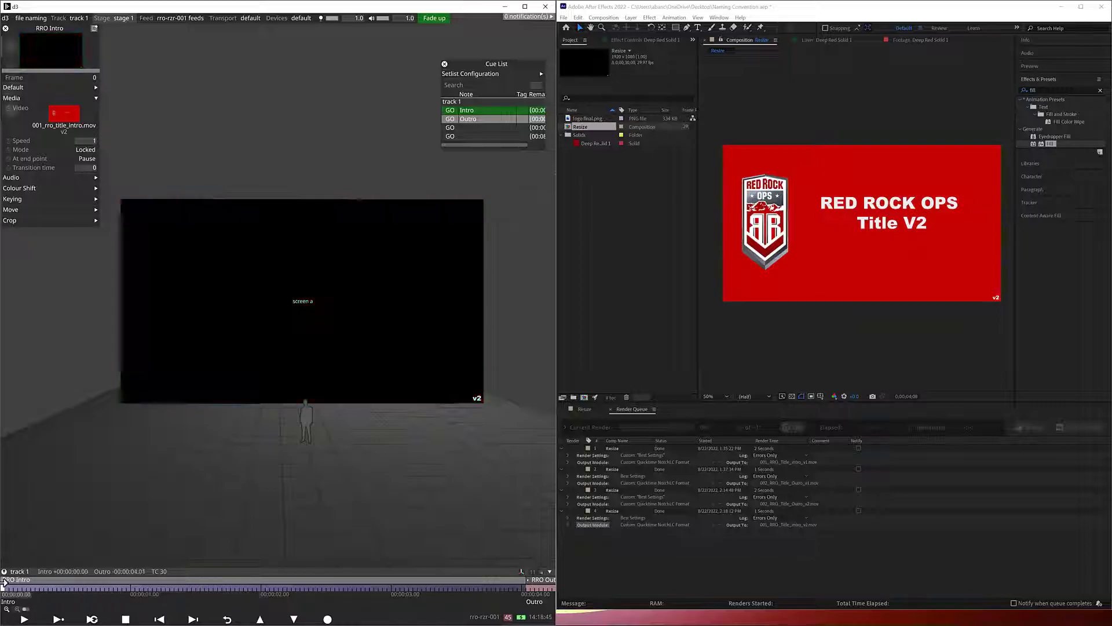
pyautogui.click(58, 619)
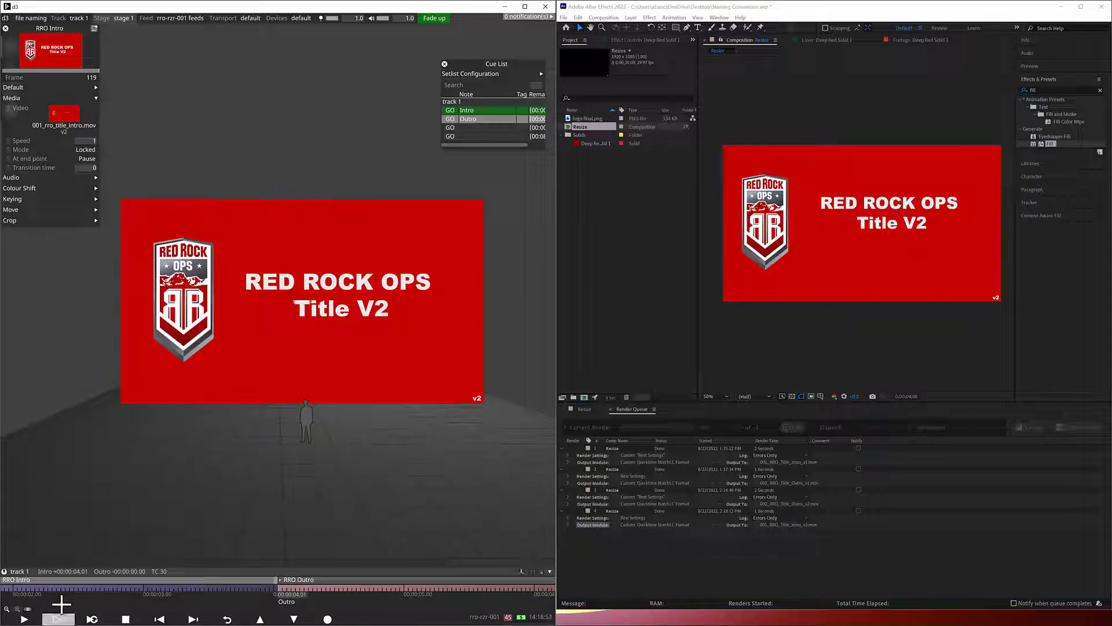
pyautogui.press('space')
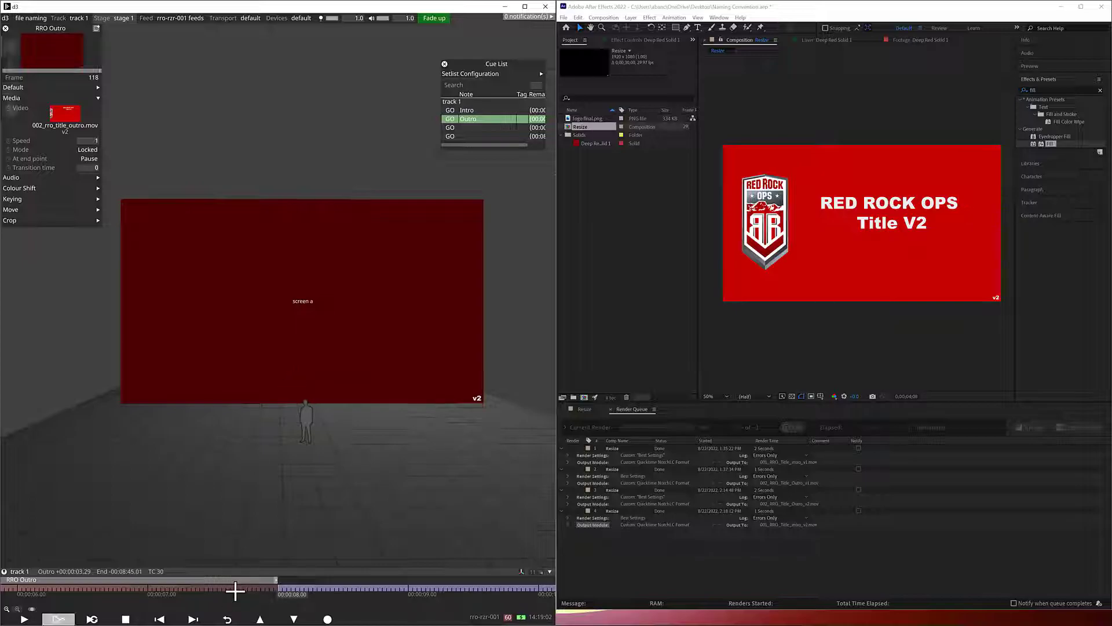
# - Replay from RRO Intro through the Outro cue, then show the rro-rzr-001 feeds view
pyautogui.moveTo(235, 589); pyautogui.dragTo(47, 592)
pyautogui.press('F2')
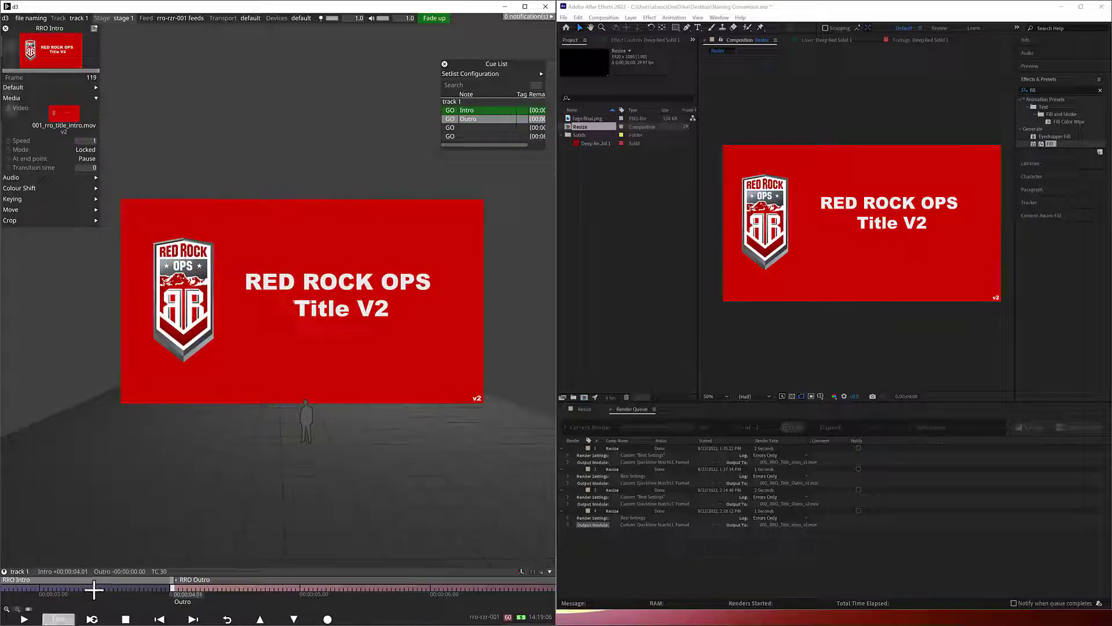
pyautogui.press('F2')
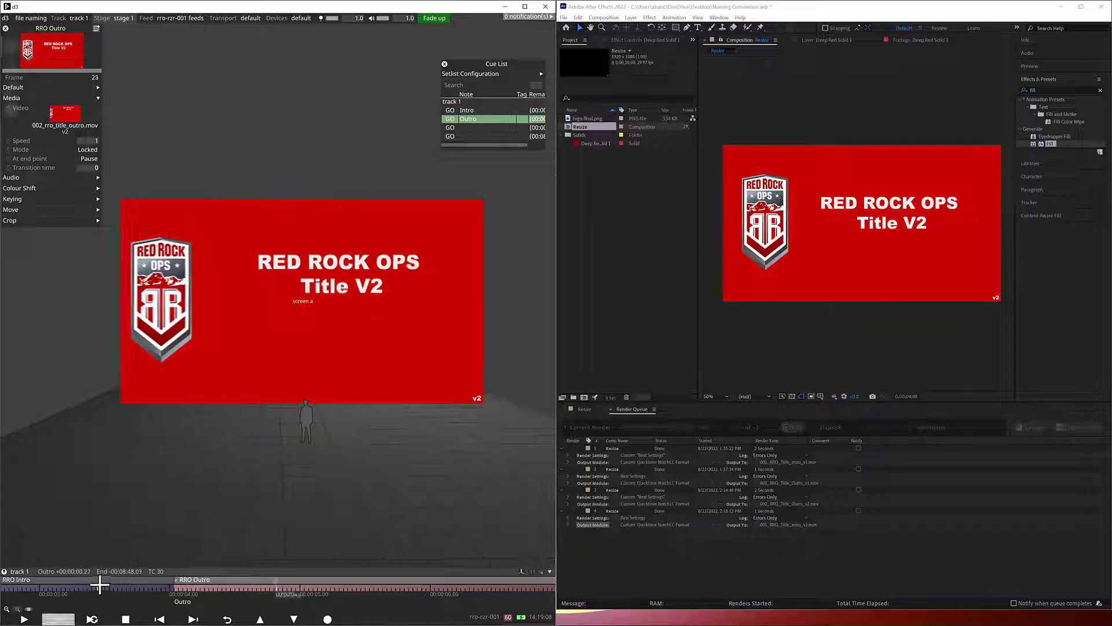
pyautogui.click(158, 22)
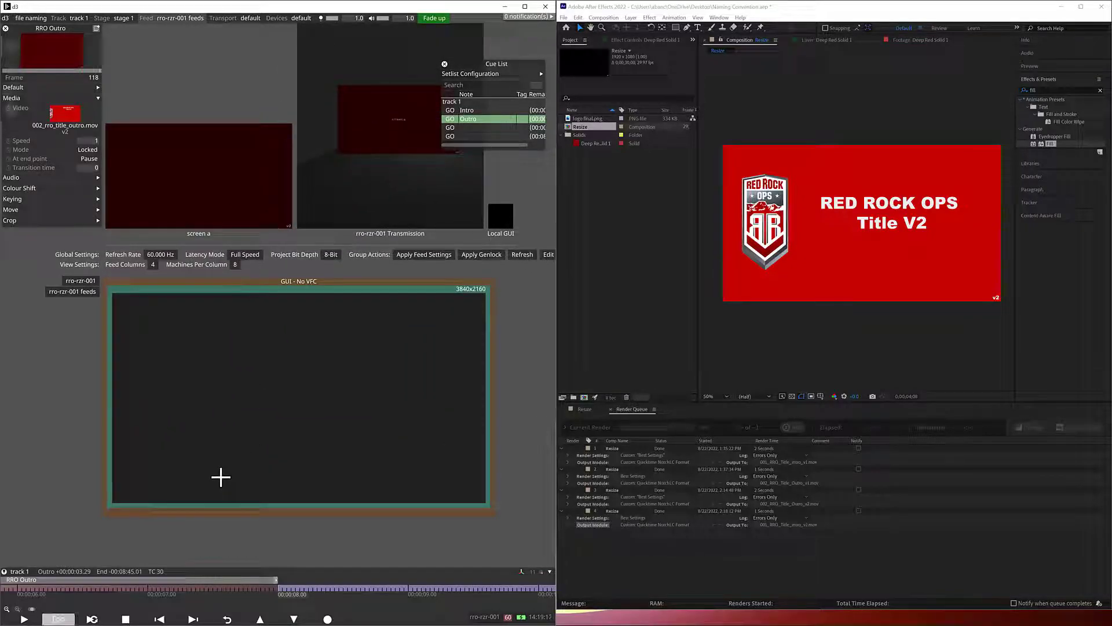
pyautogui.press('F2')
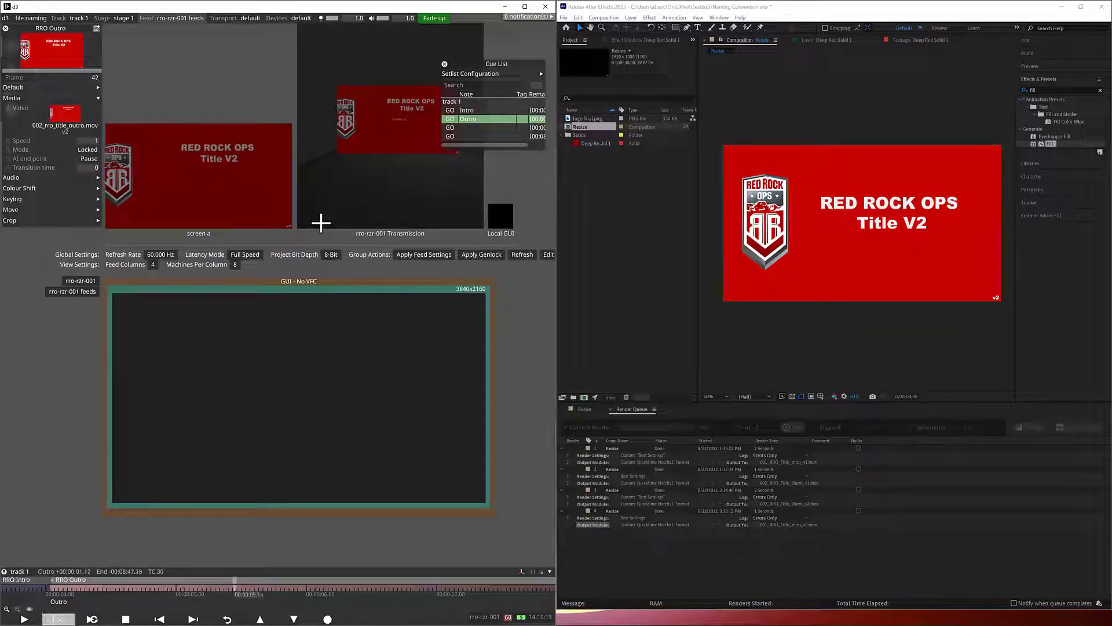
pyautogui.press('F5')
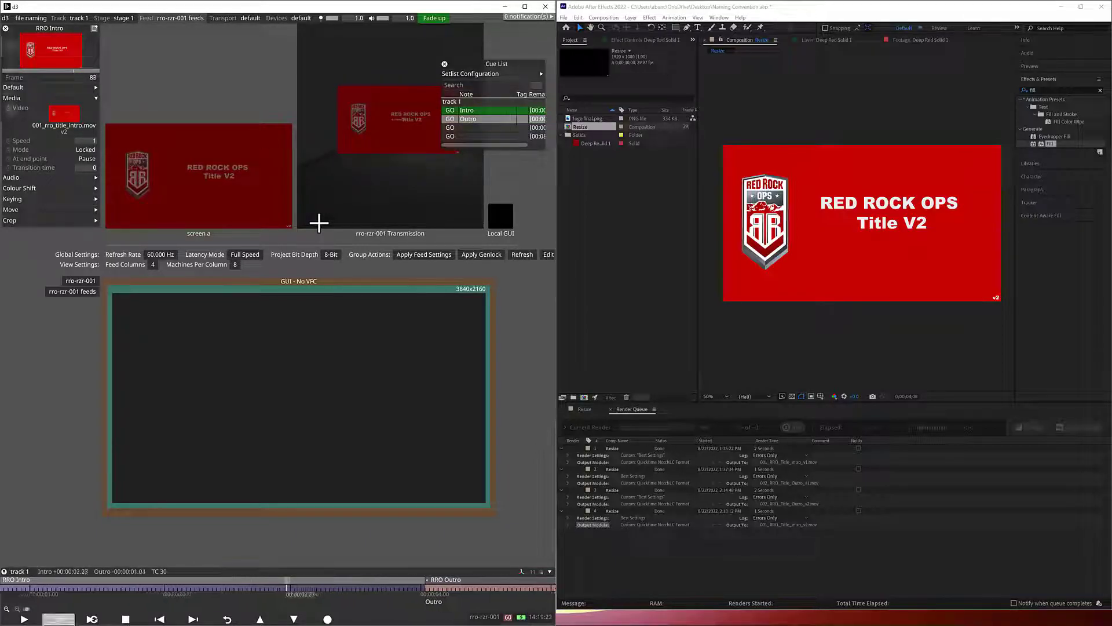
pyautogui.press('F2')
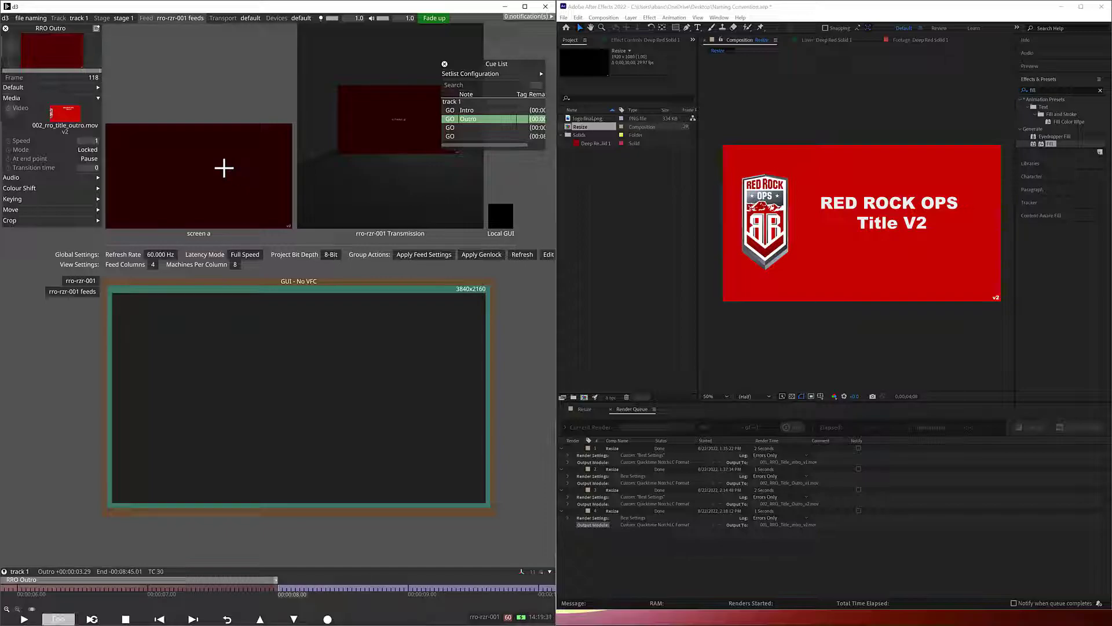
pyautogui.press('F2')
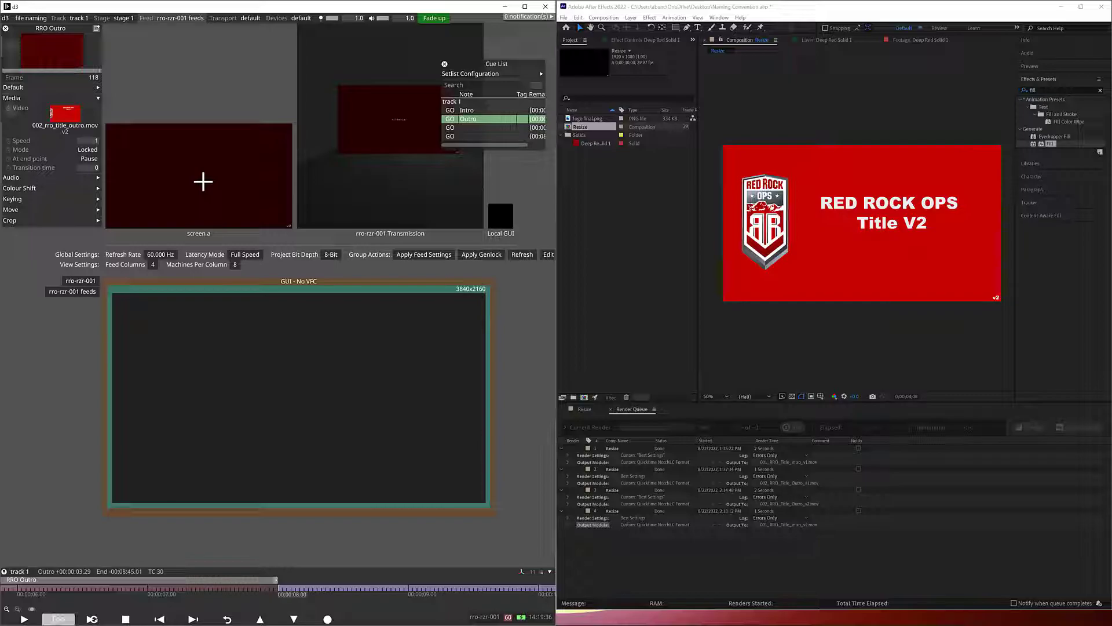
pyautogui.click(103, 18)
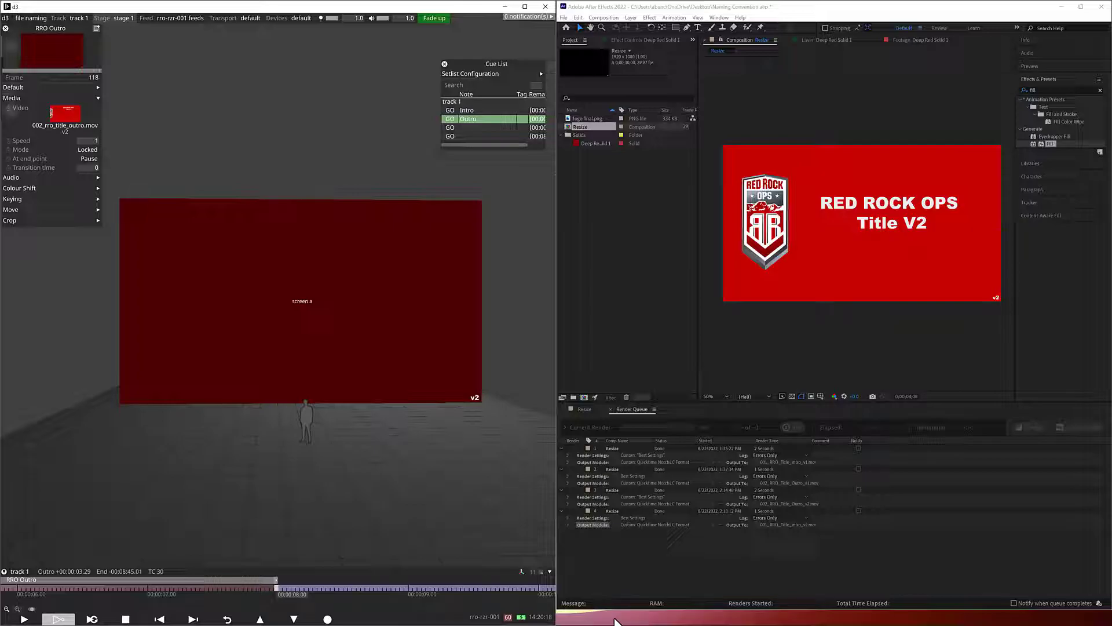
# - Return from the feed view to the Stage stage 1 view of screen a
pyautogui.moveTo(617, 624)
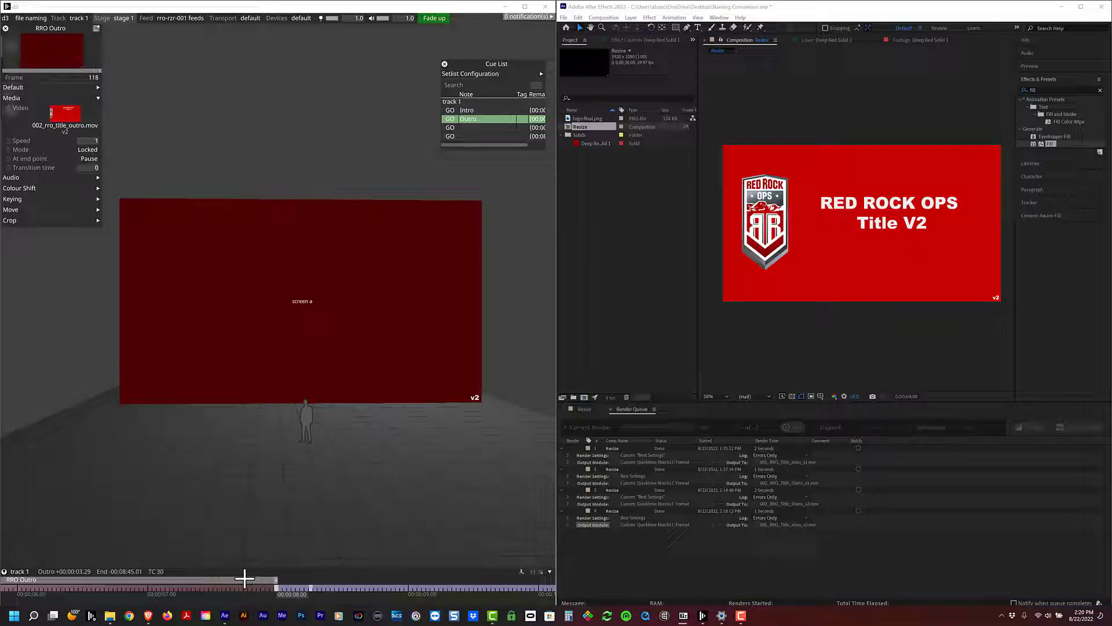
pyautogui.click(110, 615)
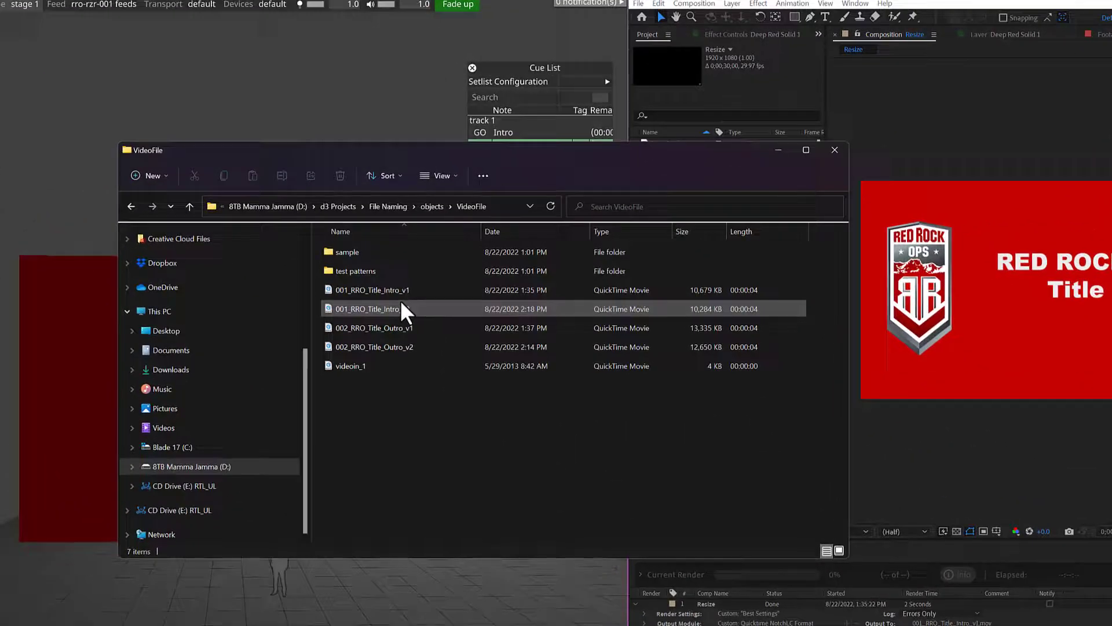